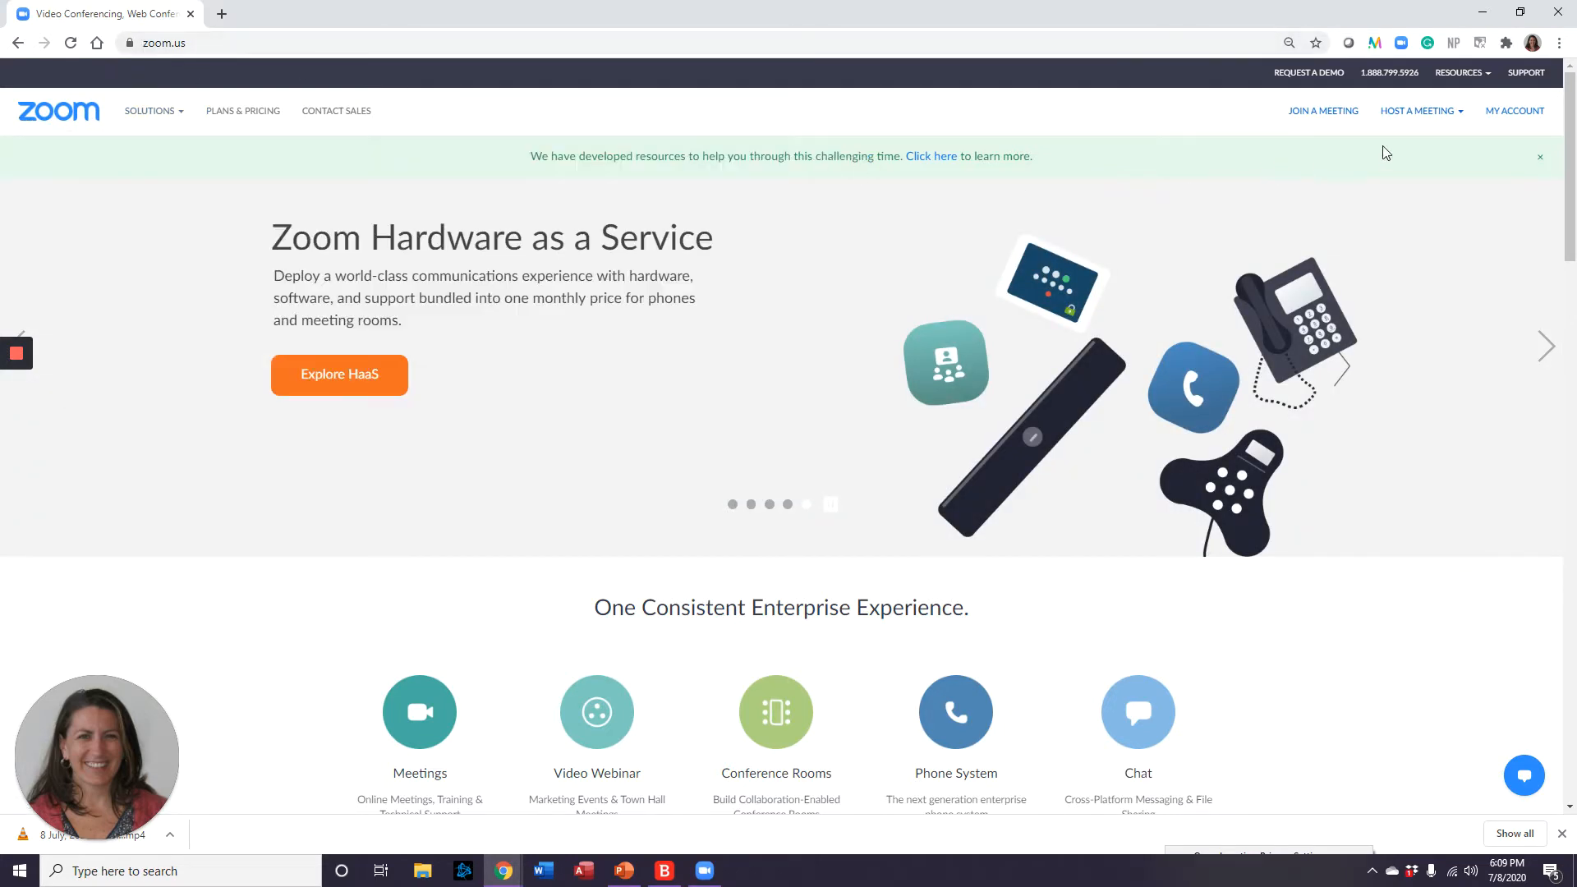
Open the My Profile page from MY ACCOUNT on zoom.us.
click(1517, 110)
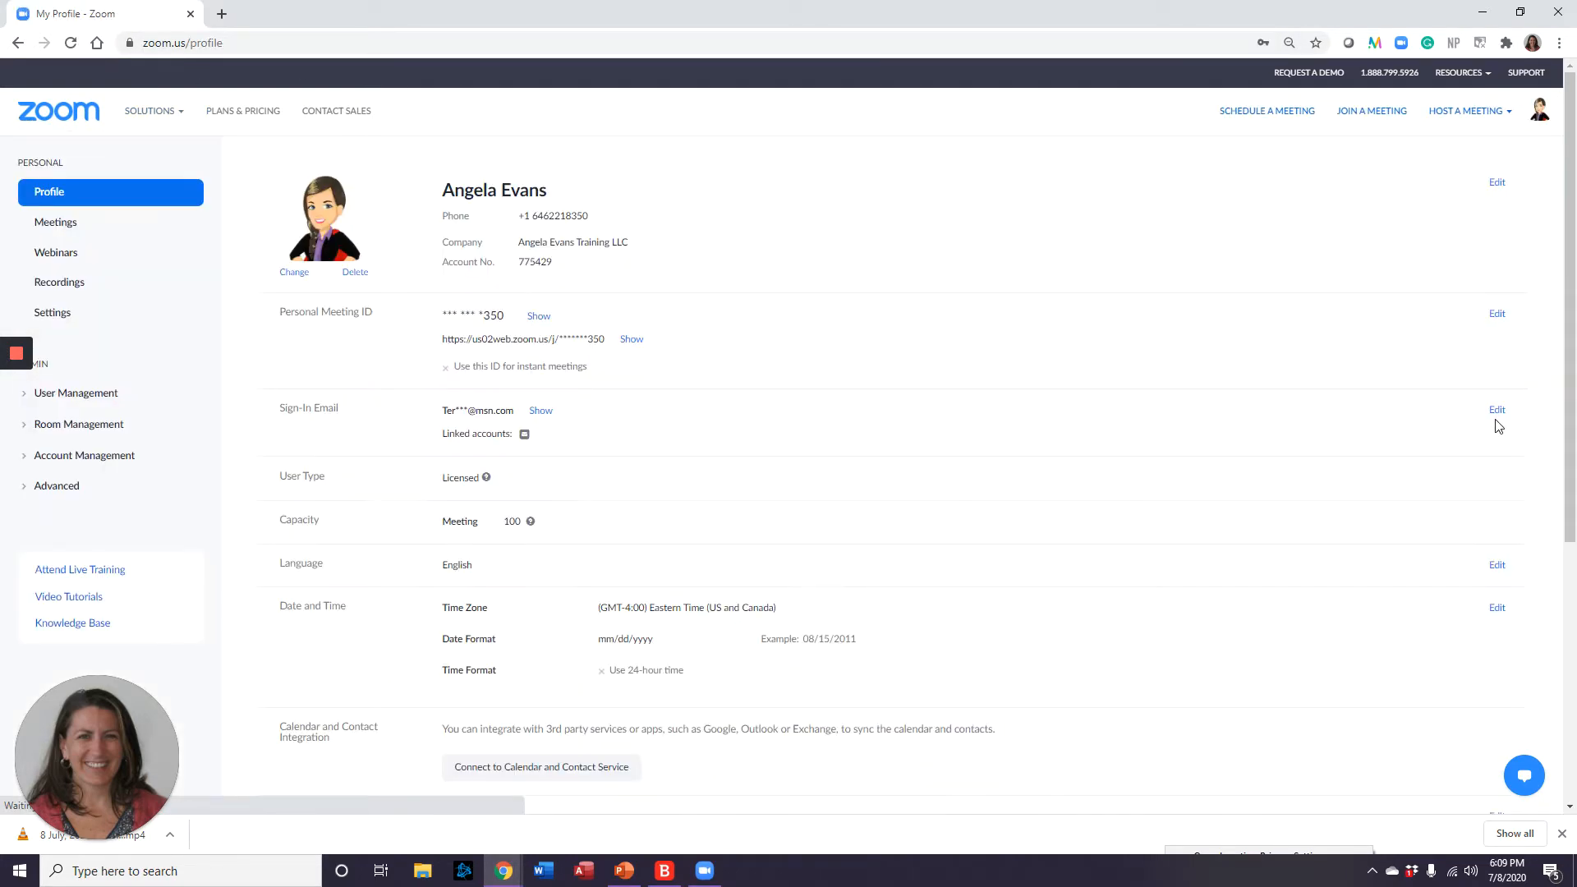
Go to the Meetings list and start a new meeting via Schedule a New Meeting.
click(46, 221)
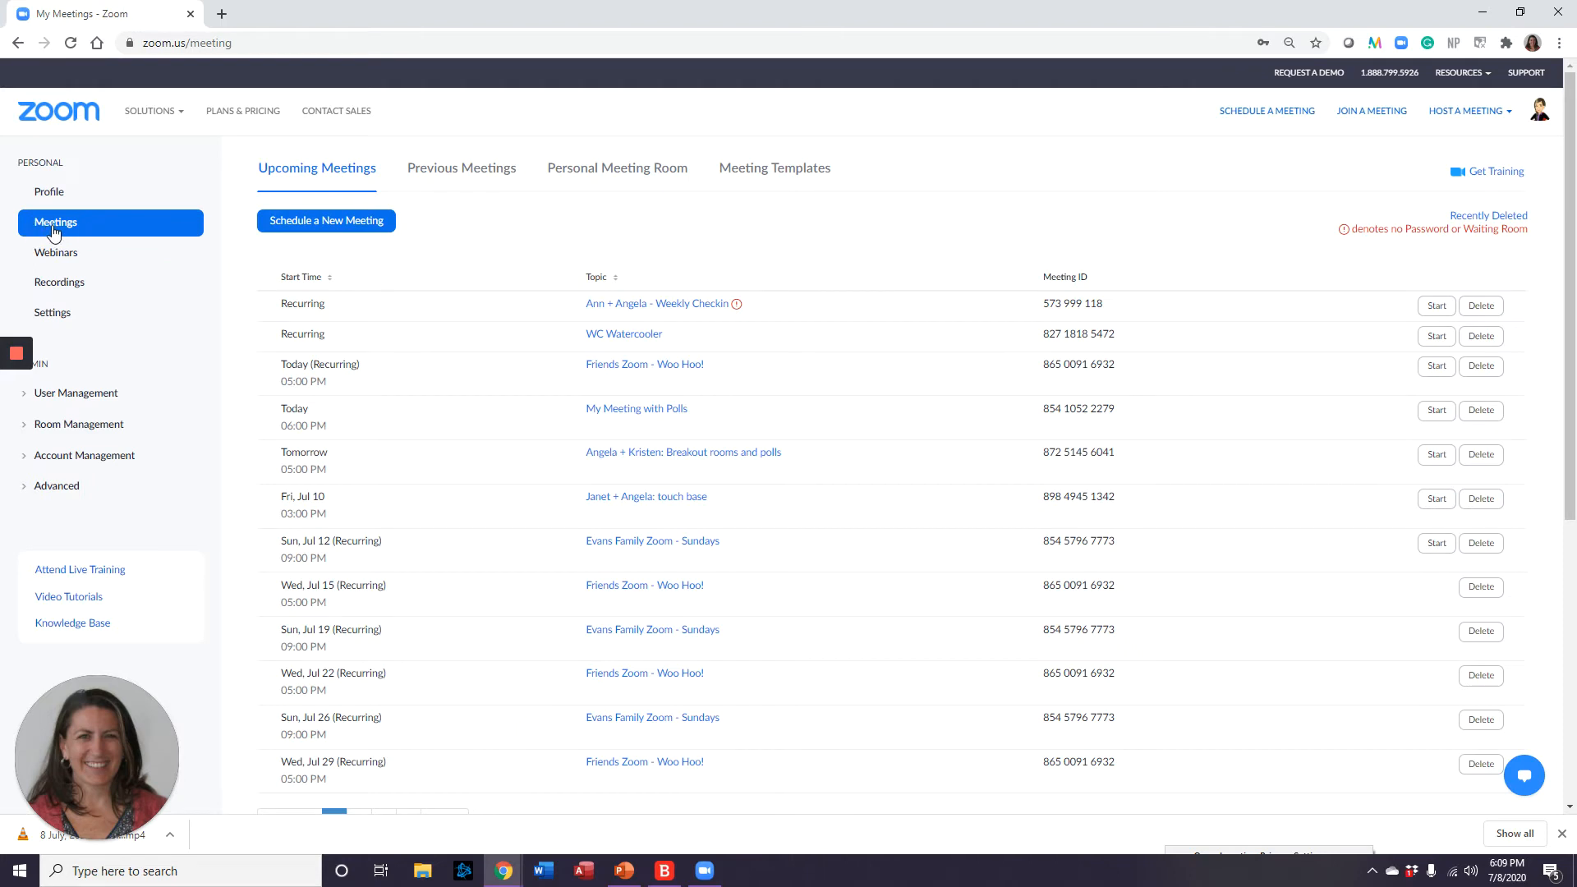
click(340, 235)
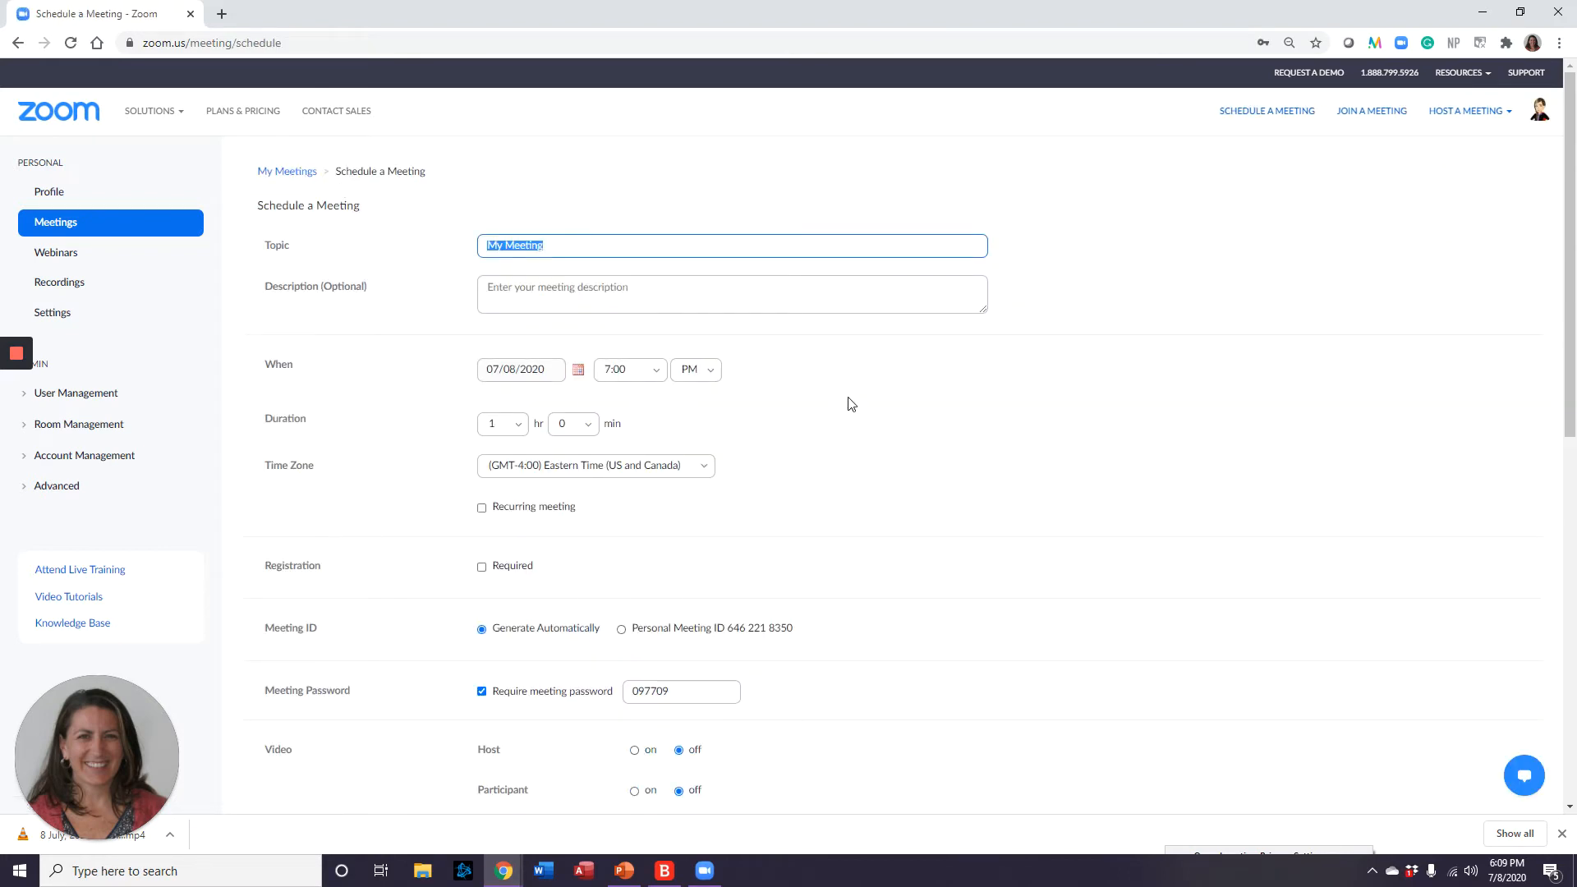
Title the meeting 'My Cool Meeting' and set it for 07/09/2020 at 12:00 PM.
text(My)
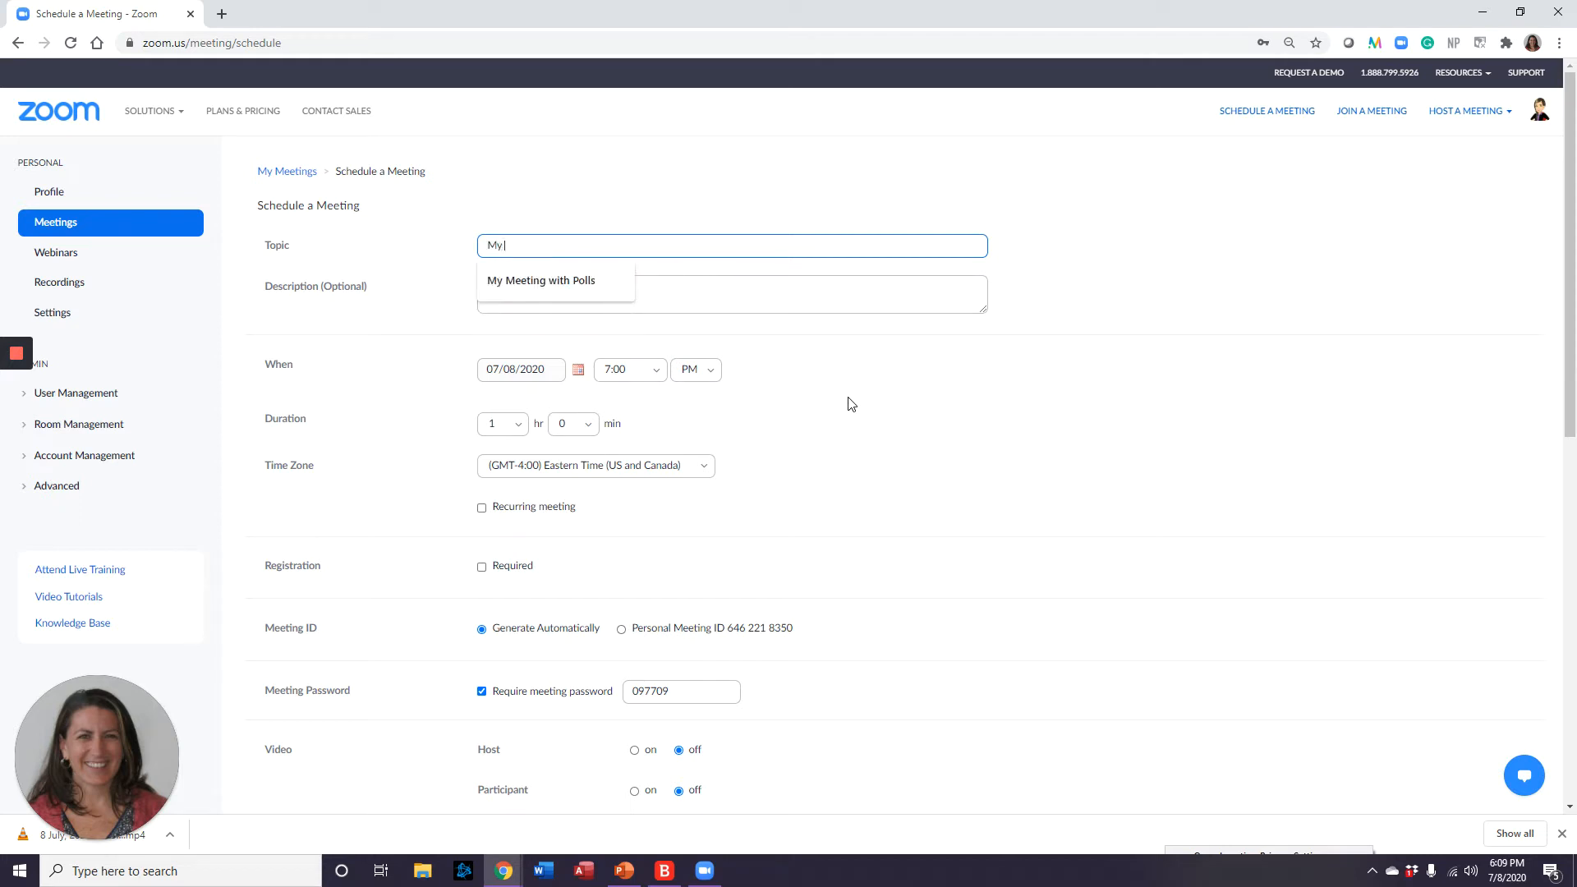
text( Cool Meeting)
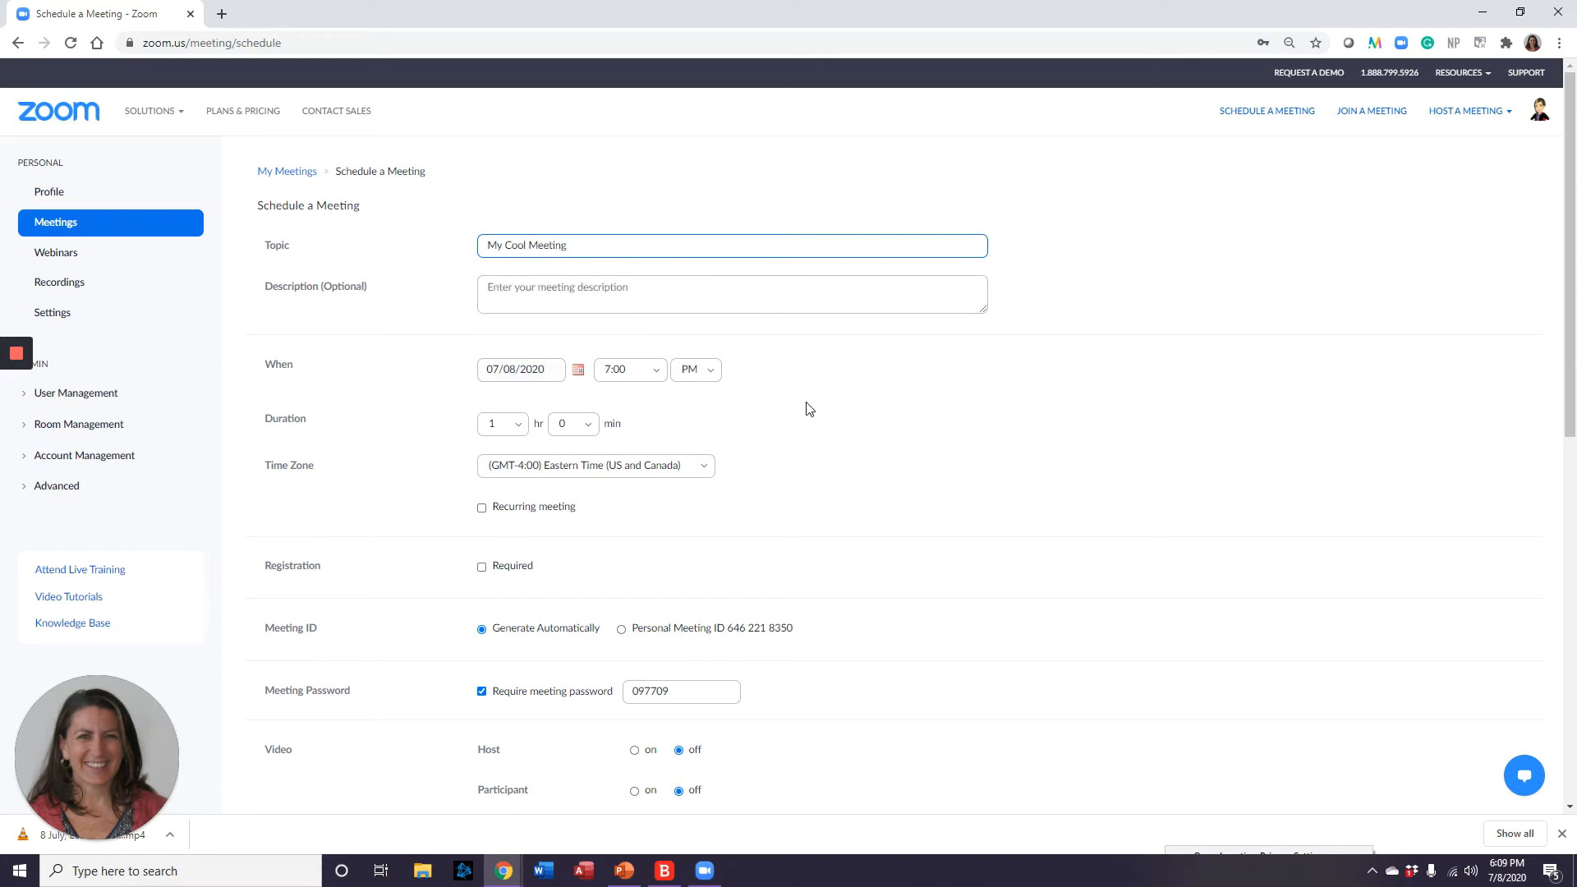
click(575, 295)
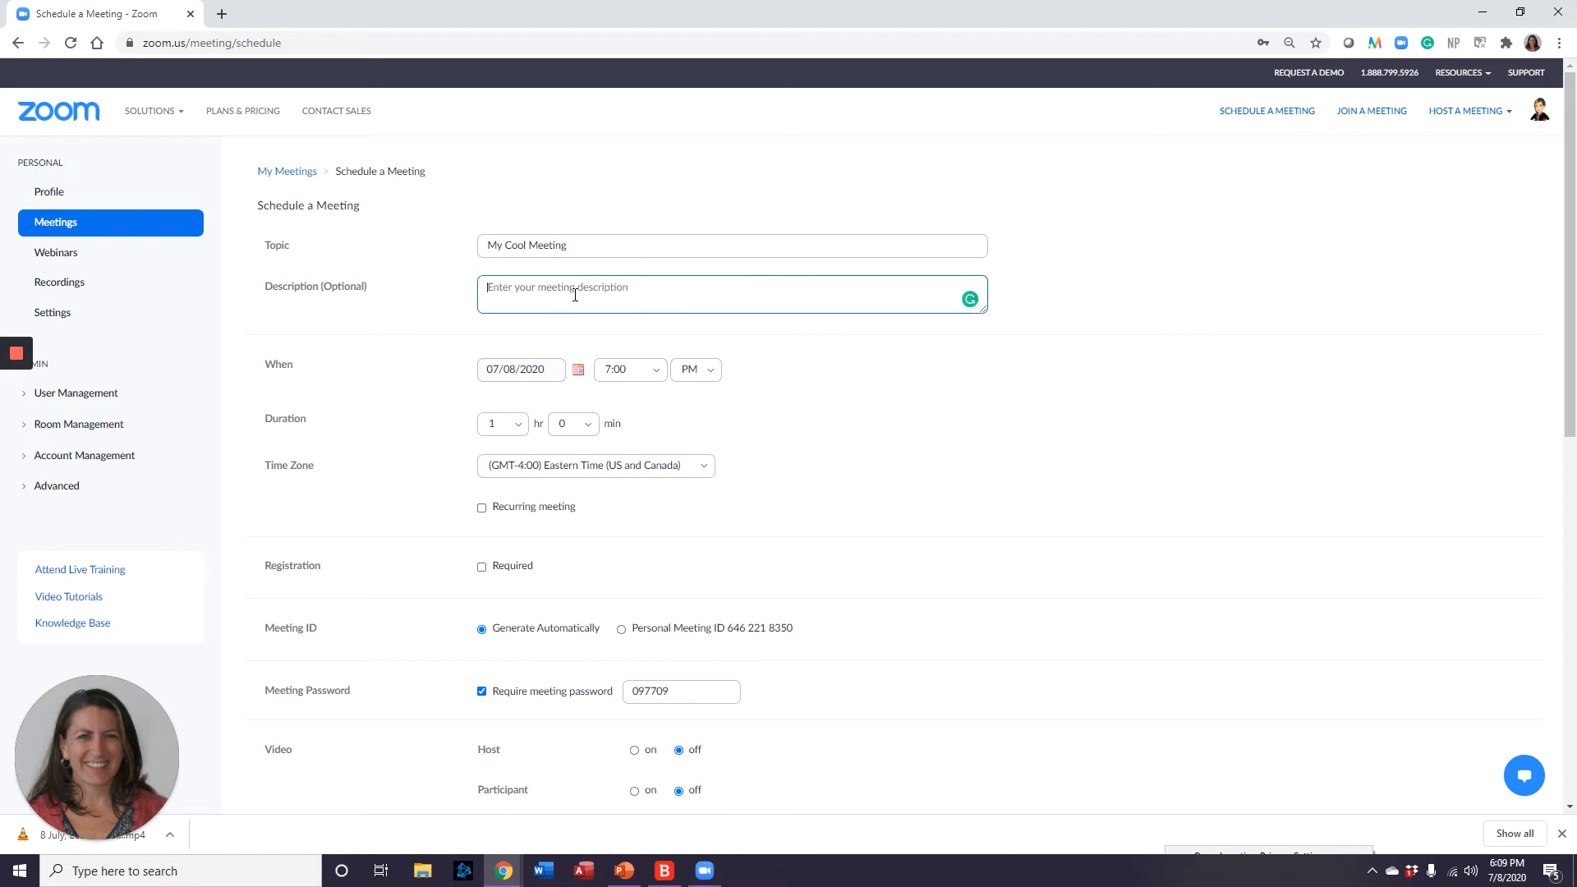
click(579, 370)
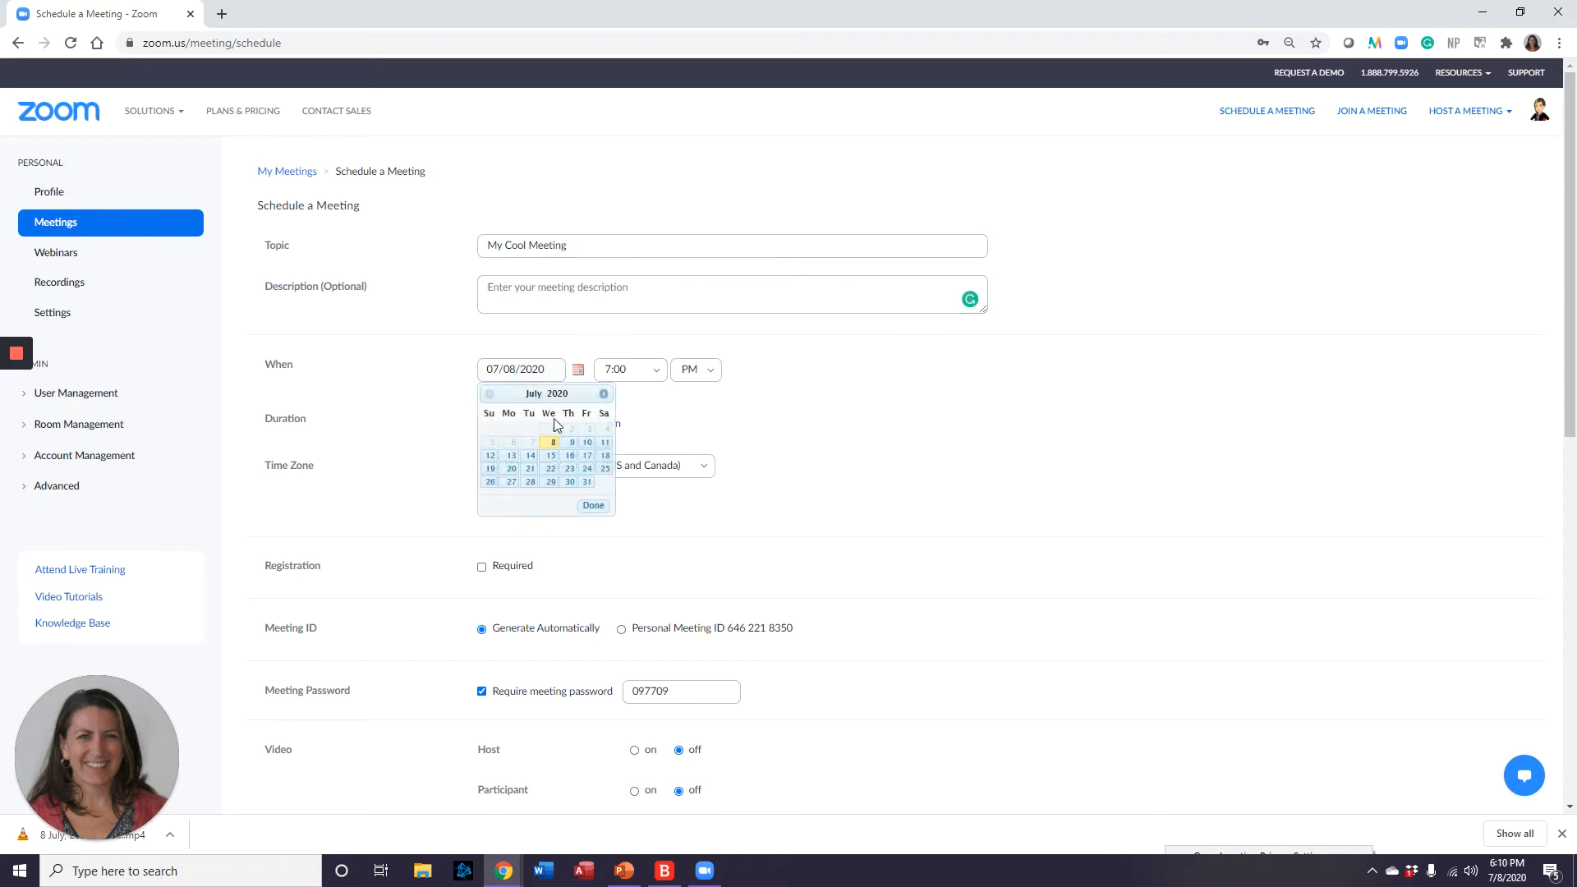
click(568, 446)
click(649, 370)
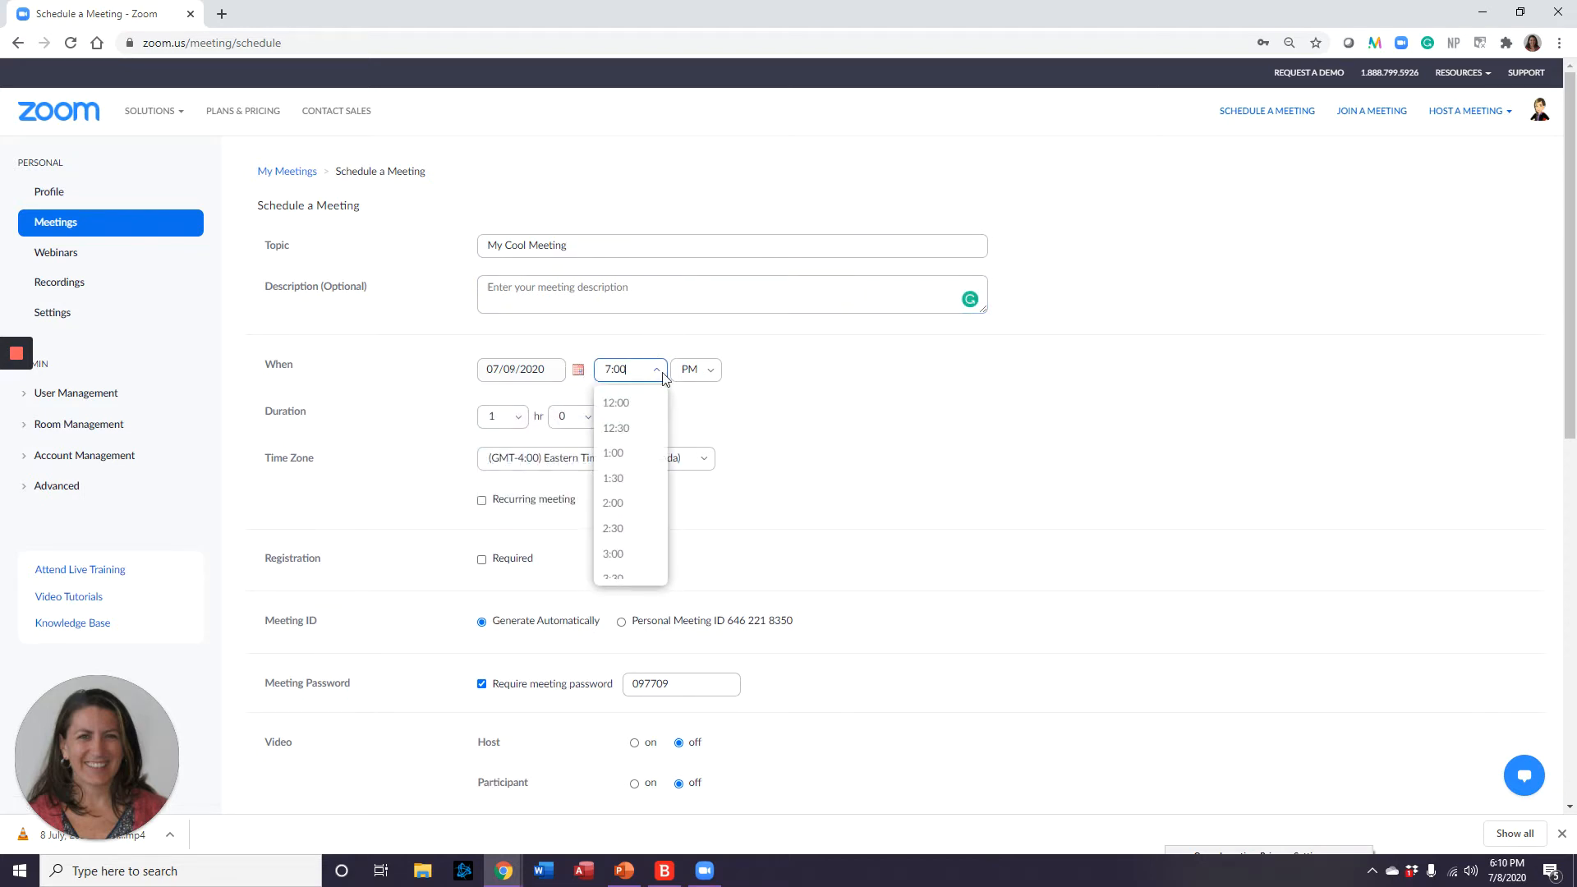
click(634, 403)
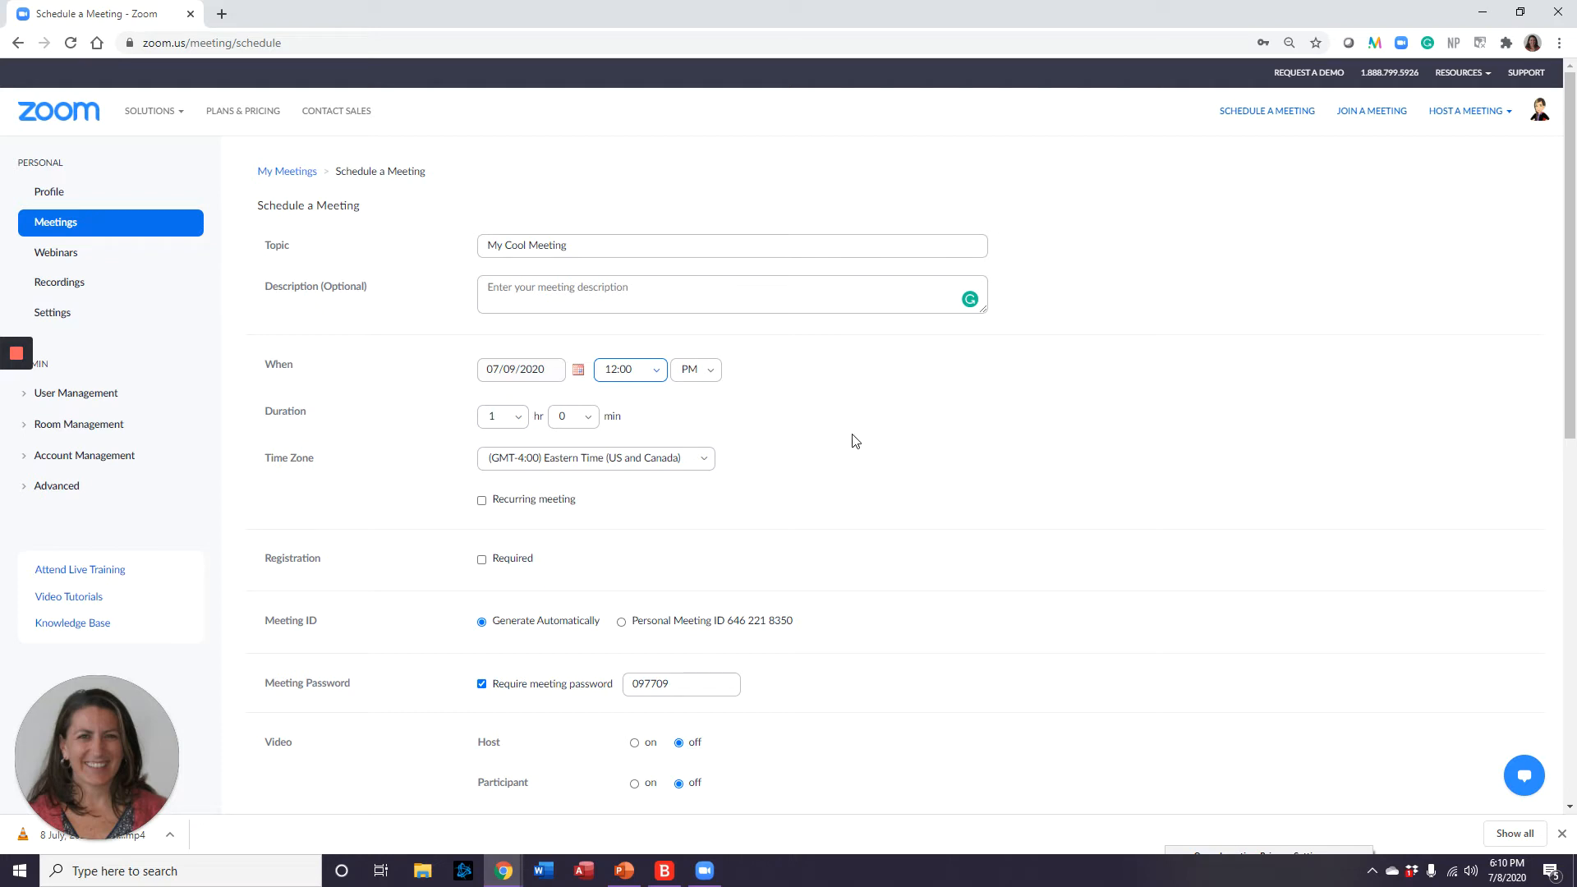
Replace the auto-generated Meeting Password with a custom password of your own.
scroll(689, 478, down, 1)
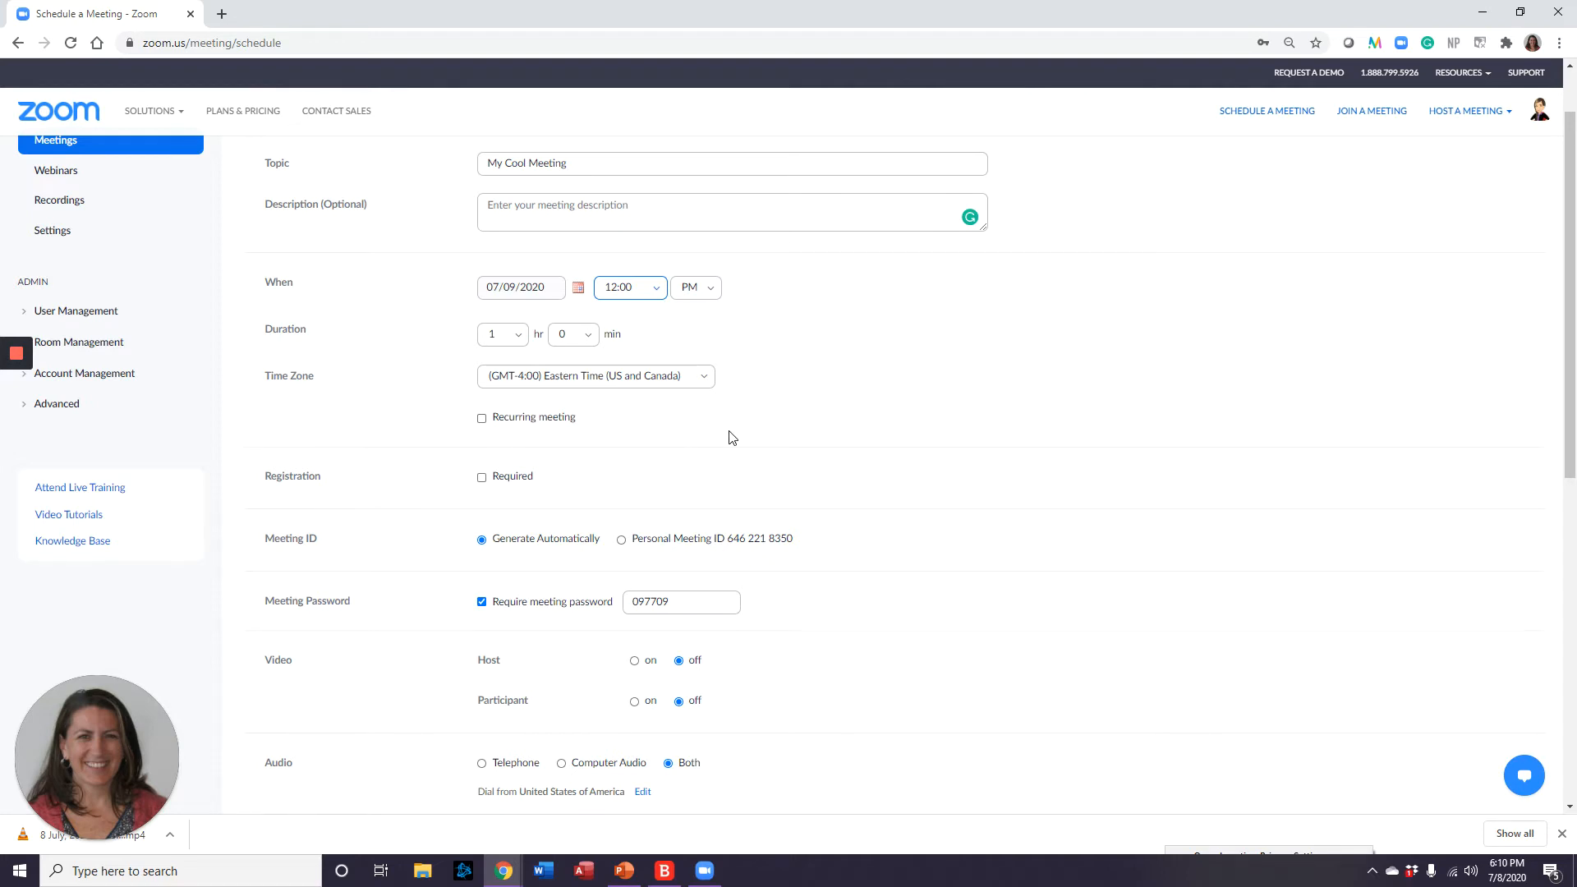
scroll(731, 437, down, 1)
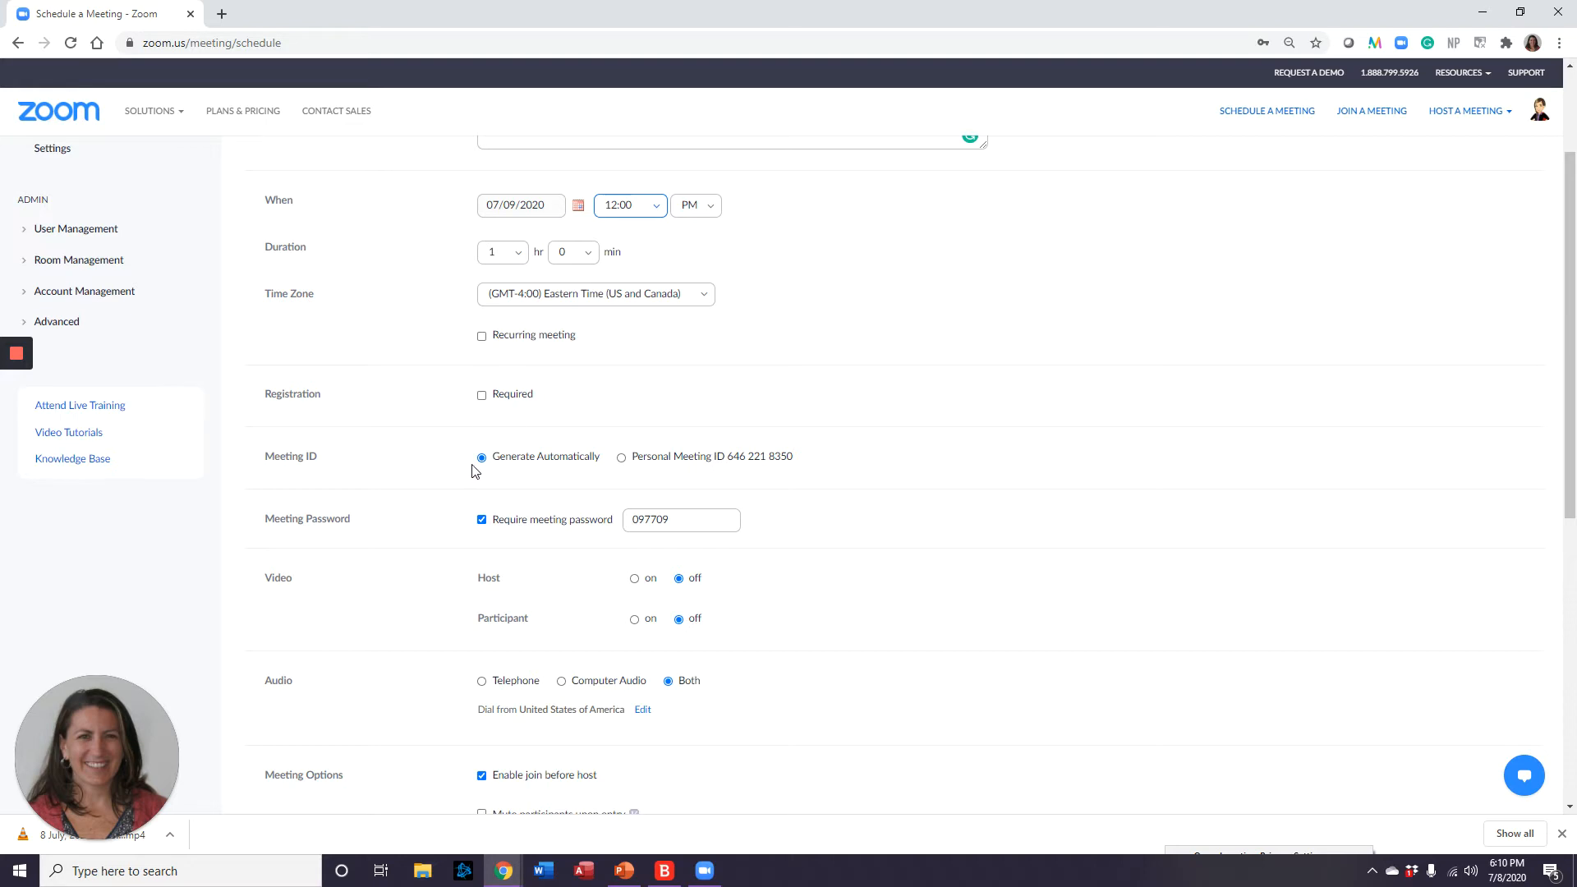
scroll(471, 470, down, 1)
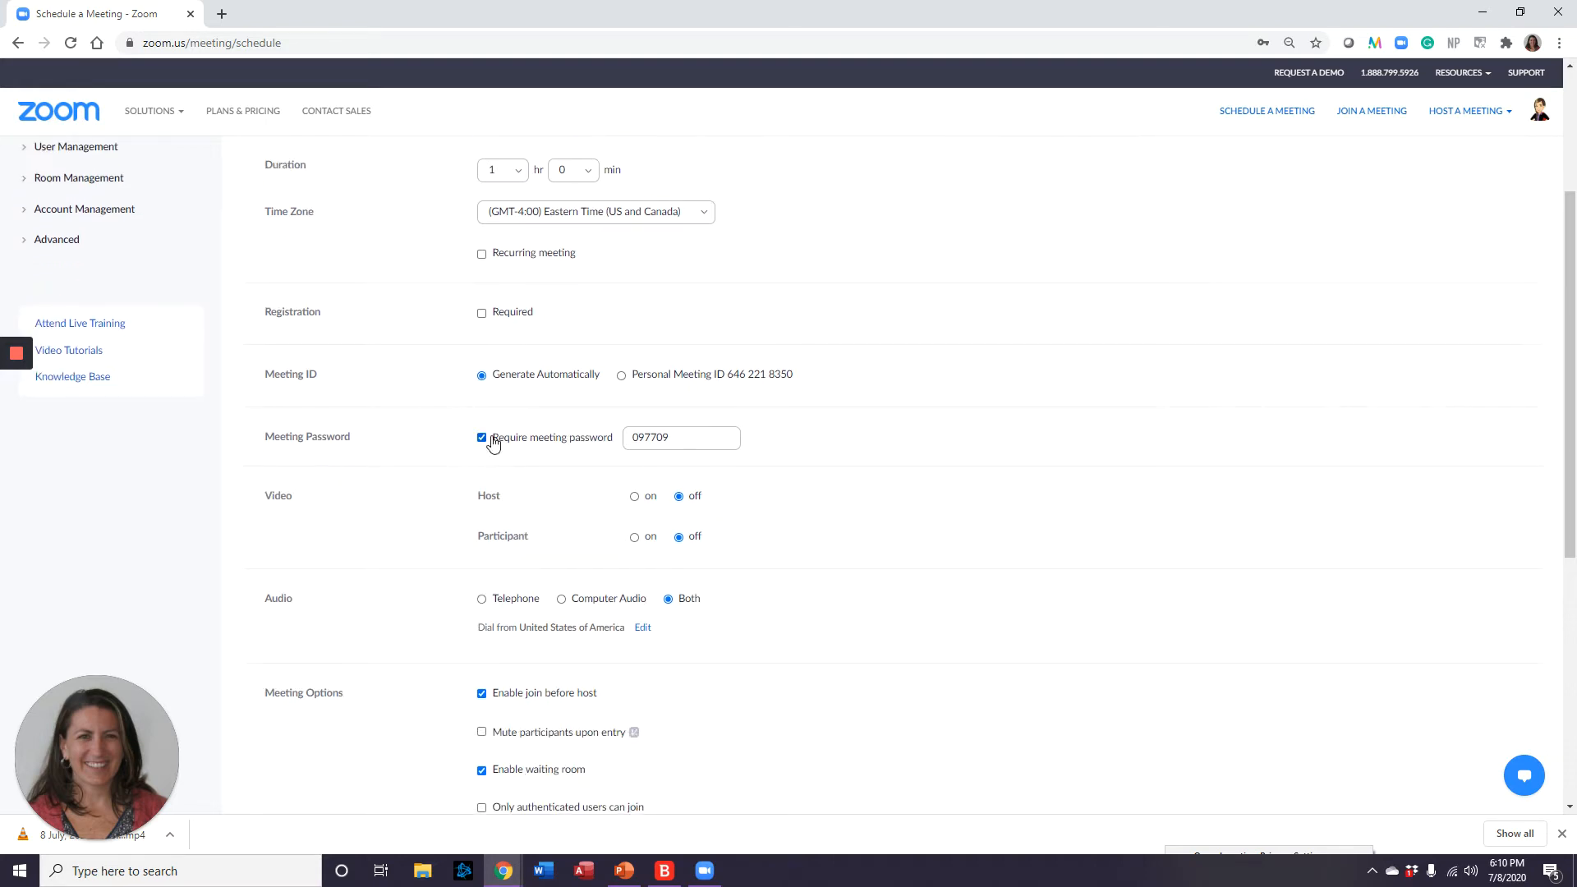
double_click(655, 437)
scroll(808, 497, down, 1)
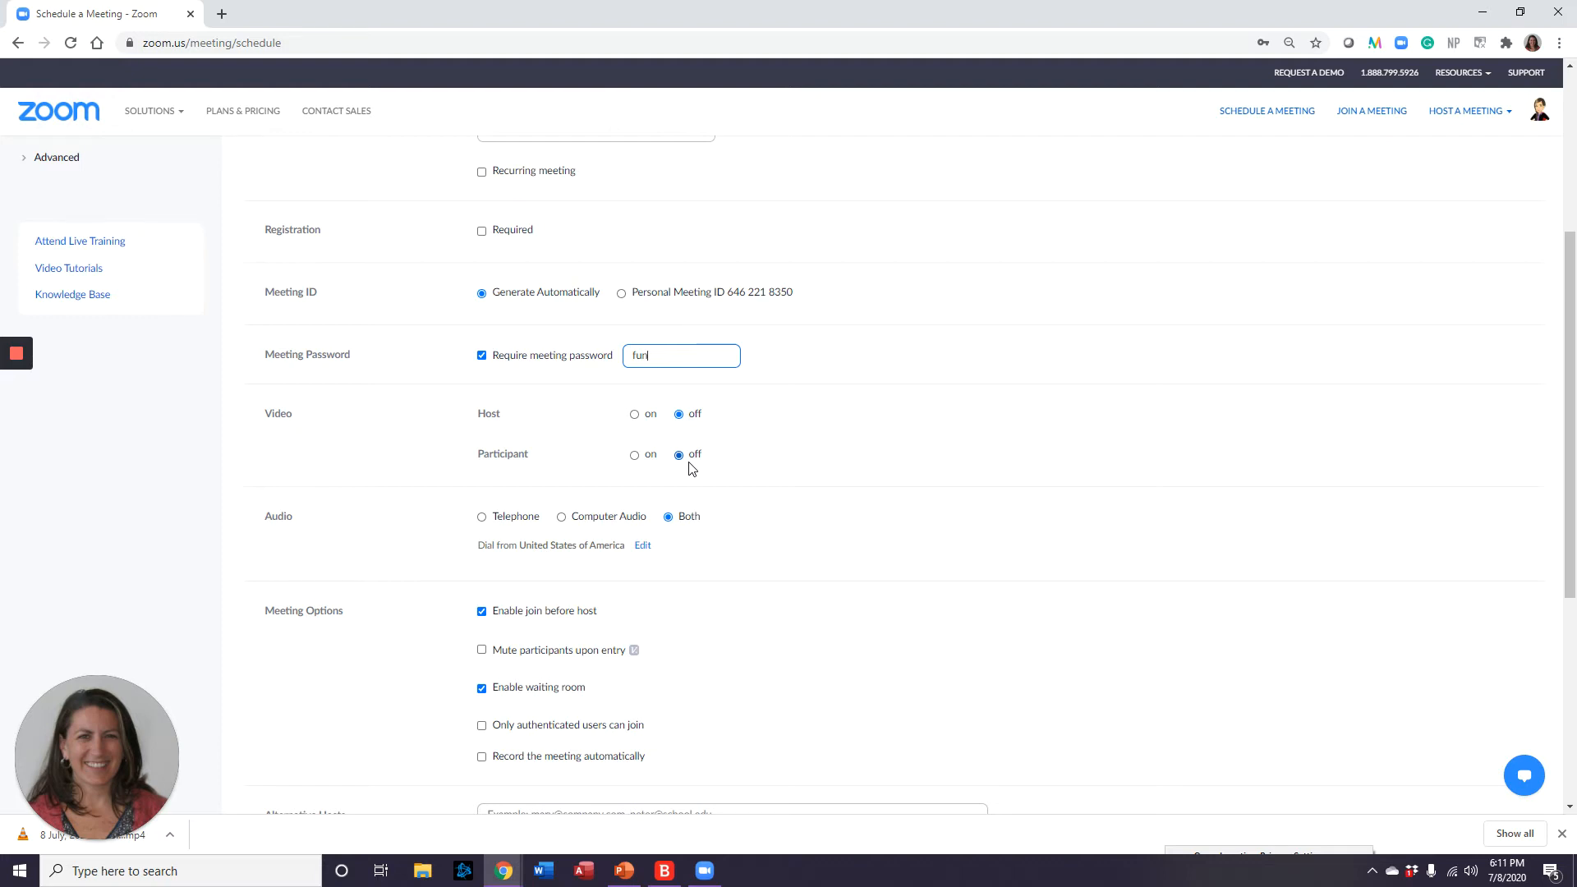
scroll(690, 469, down, 1)
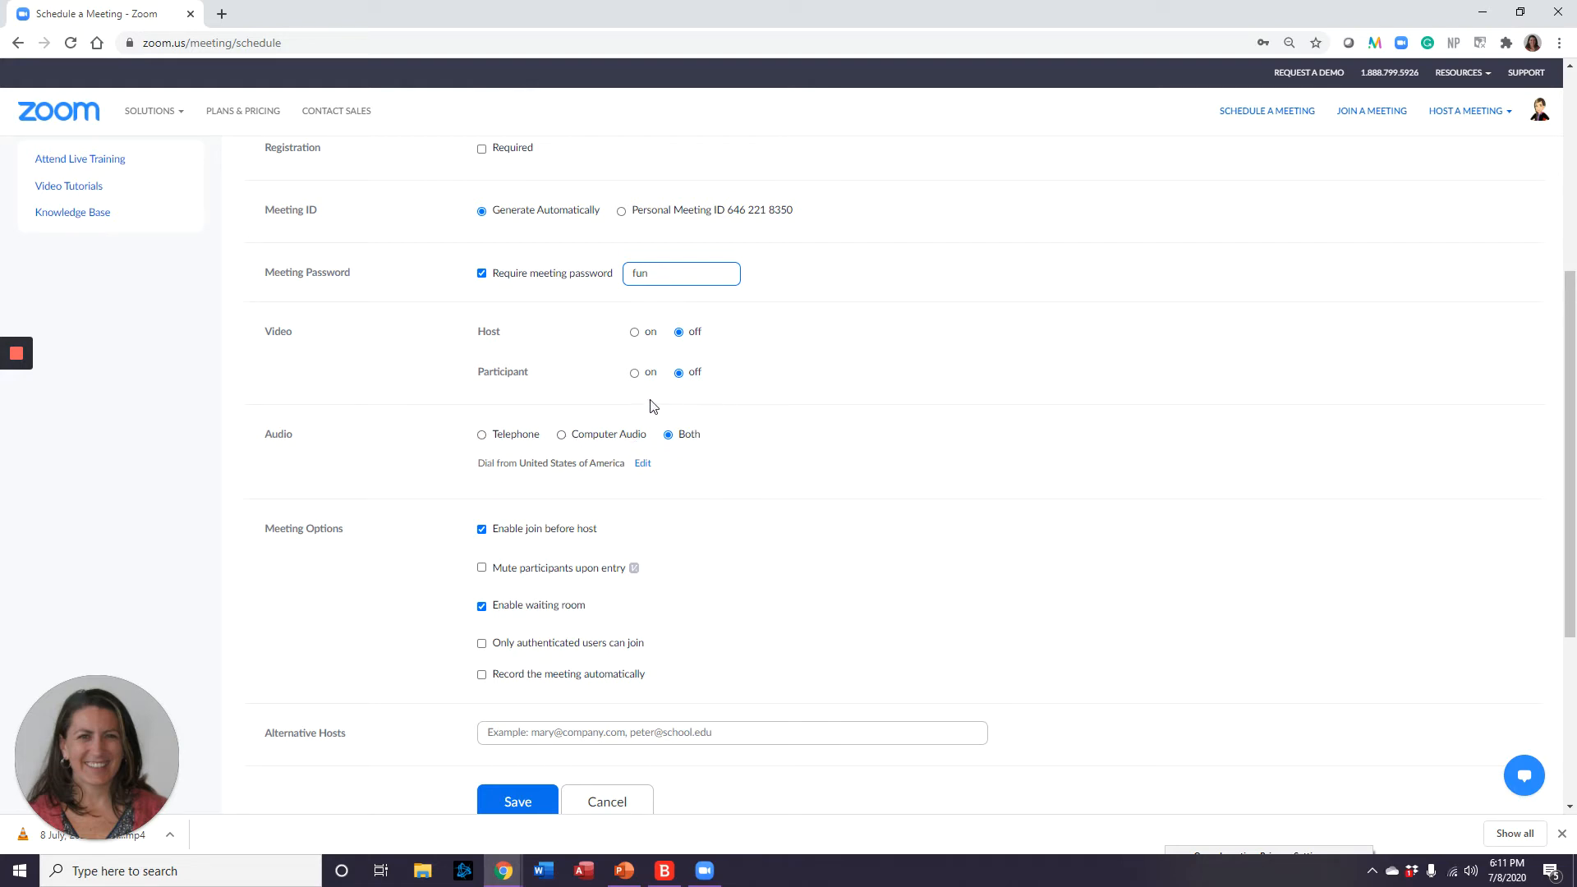
Uncheck Enable waiting room, keep join before host on, and dismiss the Alternative Hosts suggestion.
scroll(789, 451, down, 1)
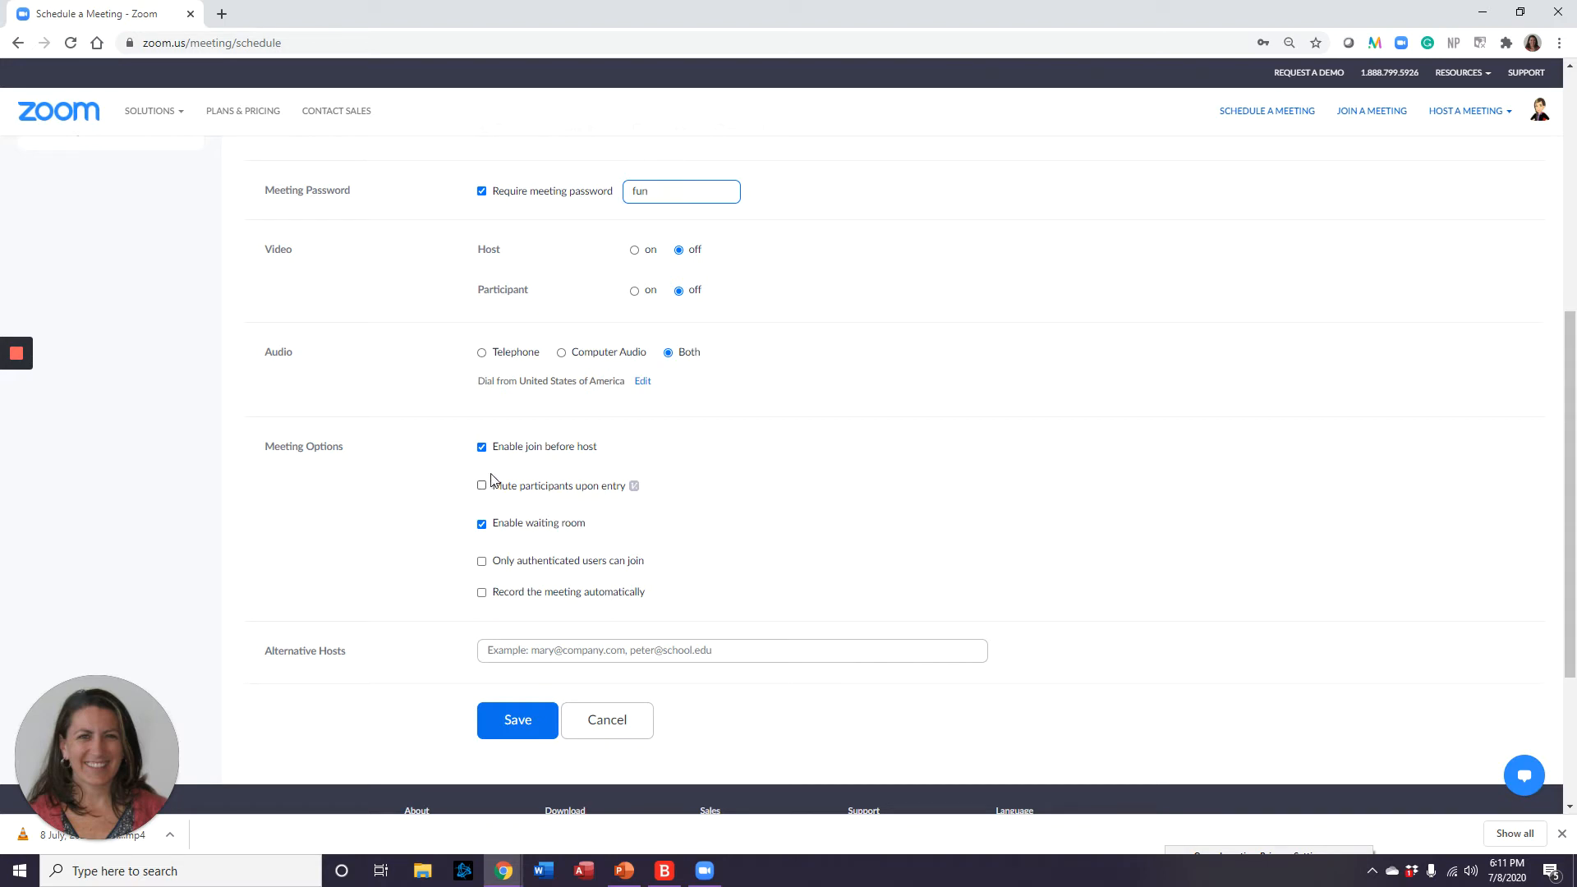
click(483, 526)
drag(264, 652, 356, 656)
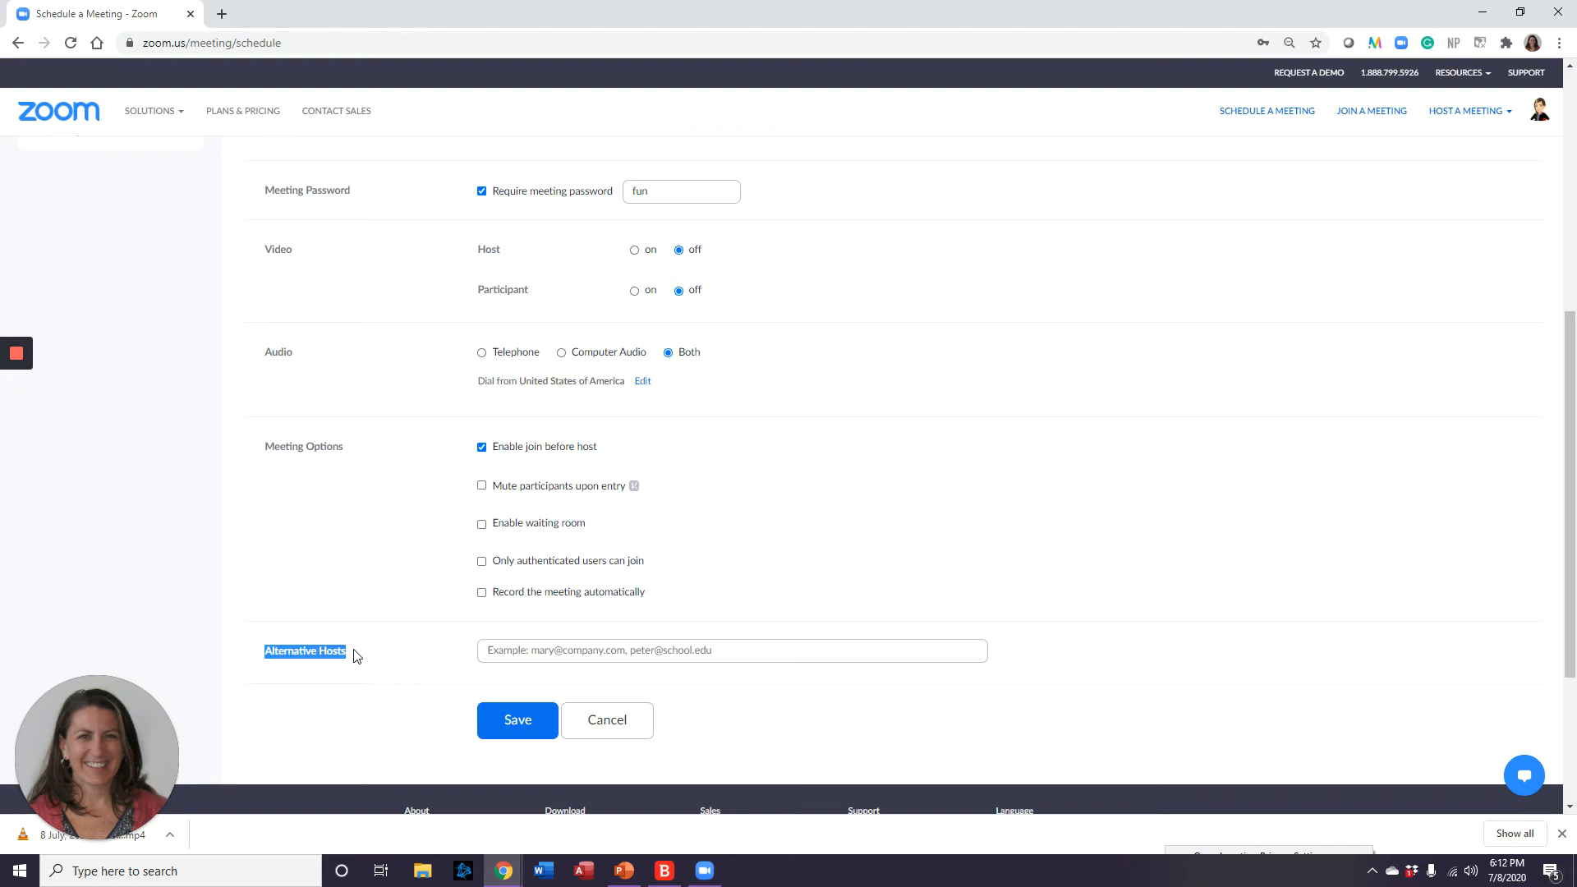
click(511, 653)
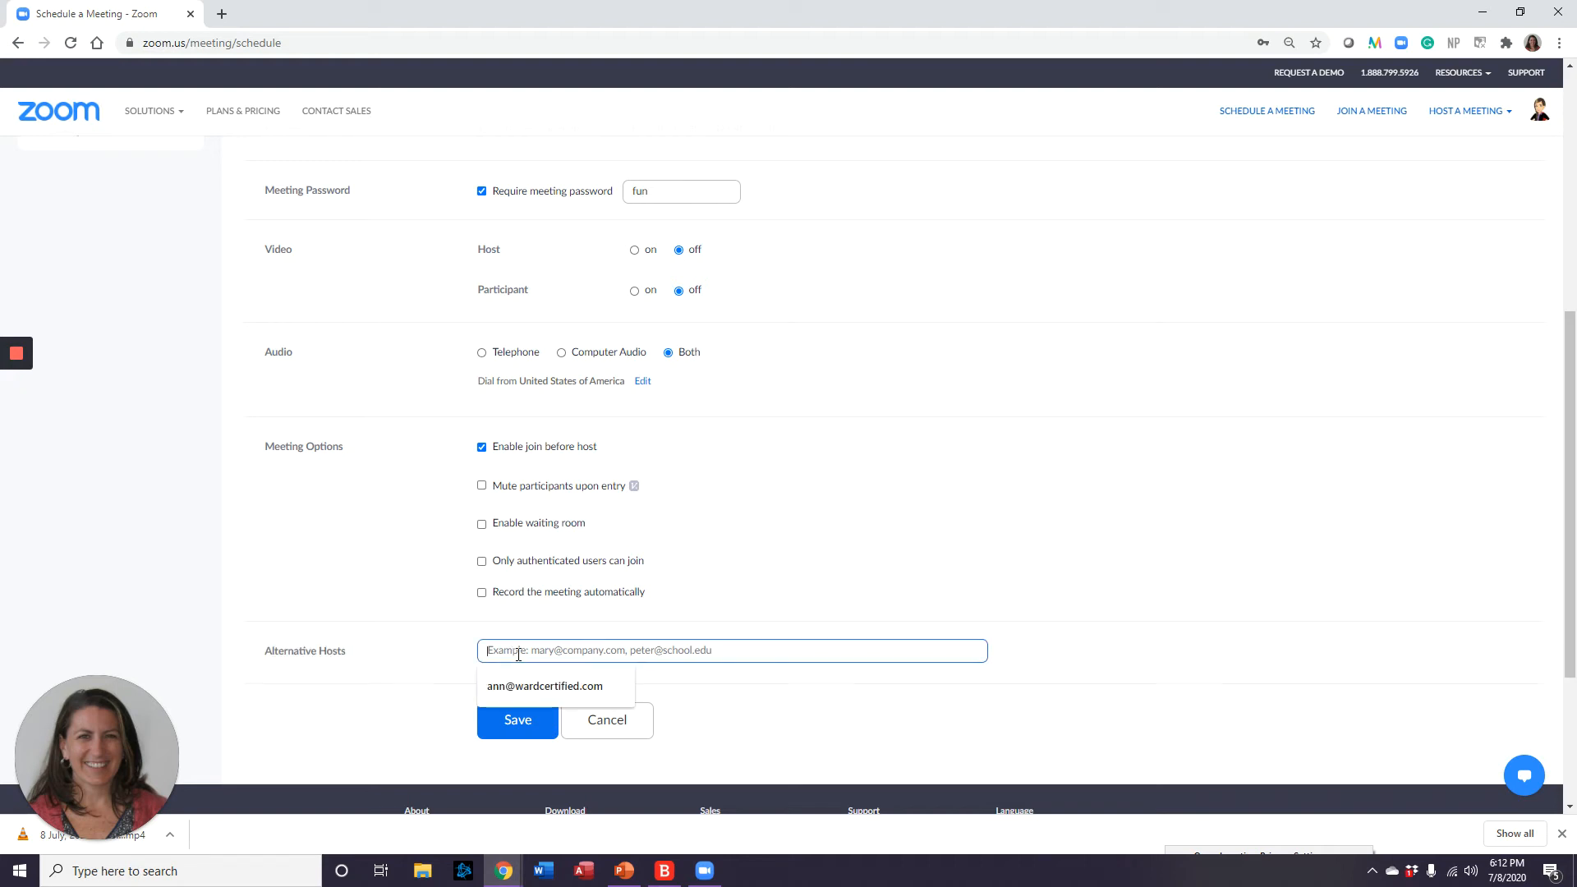
click(859, 629)
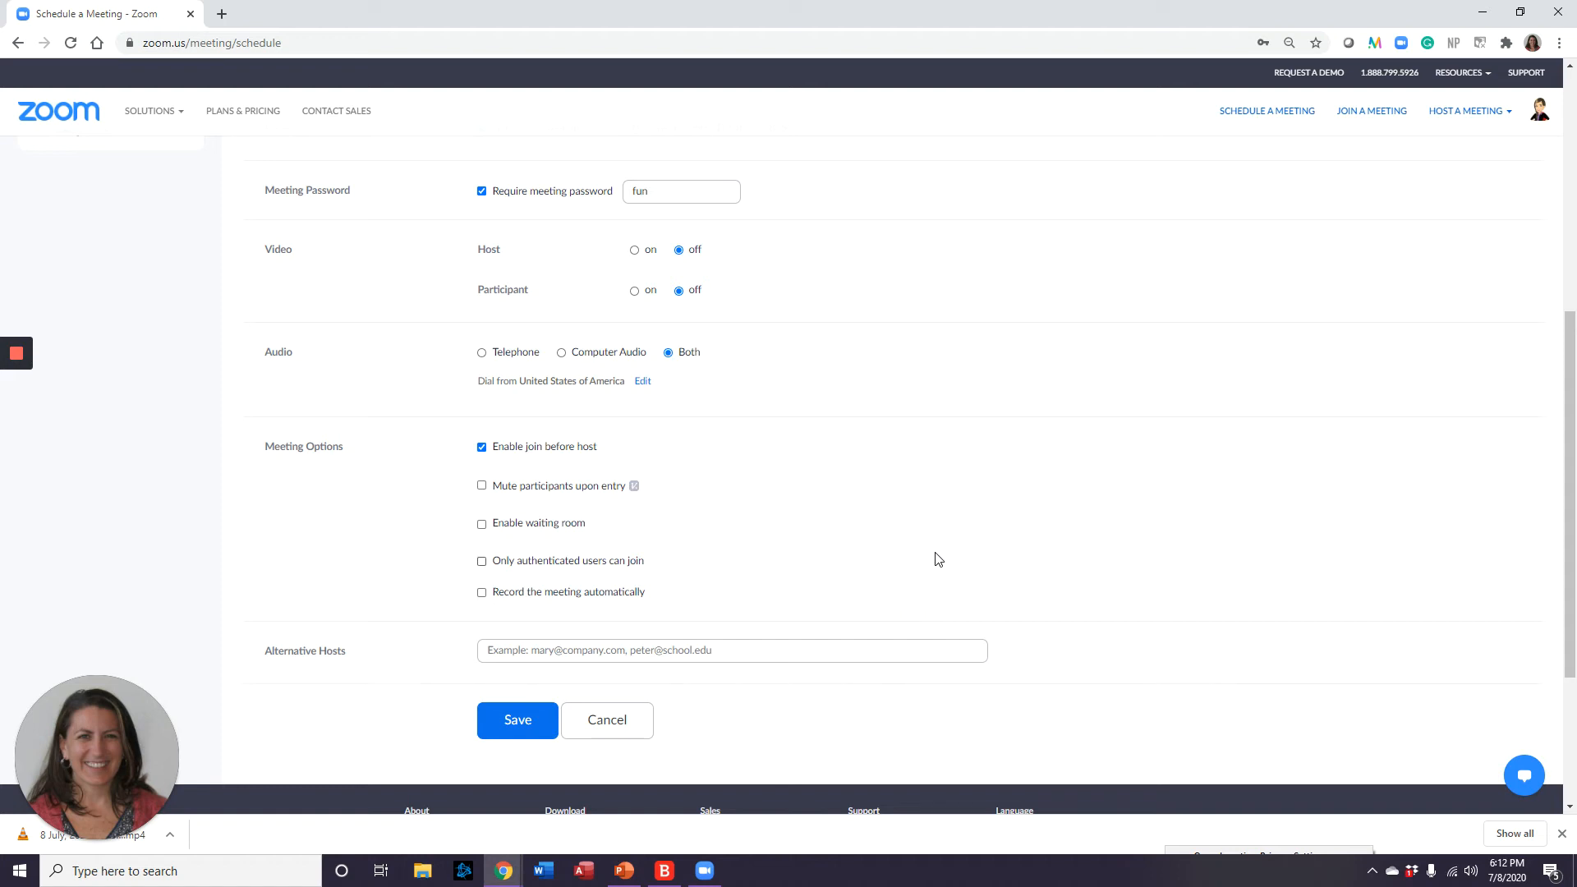
Save 'My Cool Meeting' and review its invitation text before closing the preview.
click(517, 724)
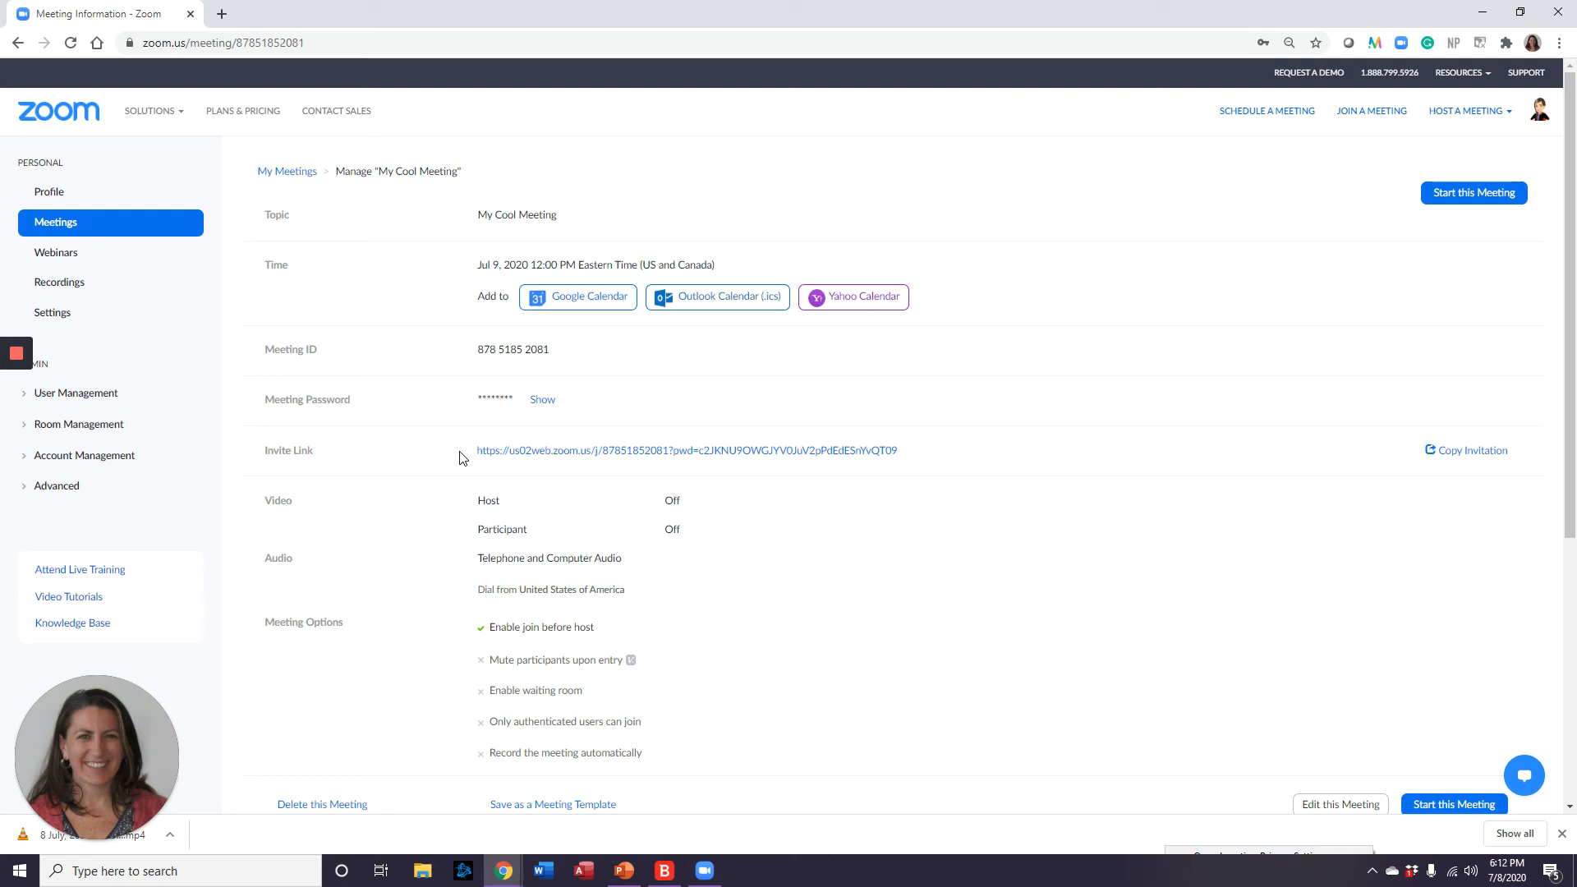
click(1465, 455)
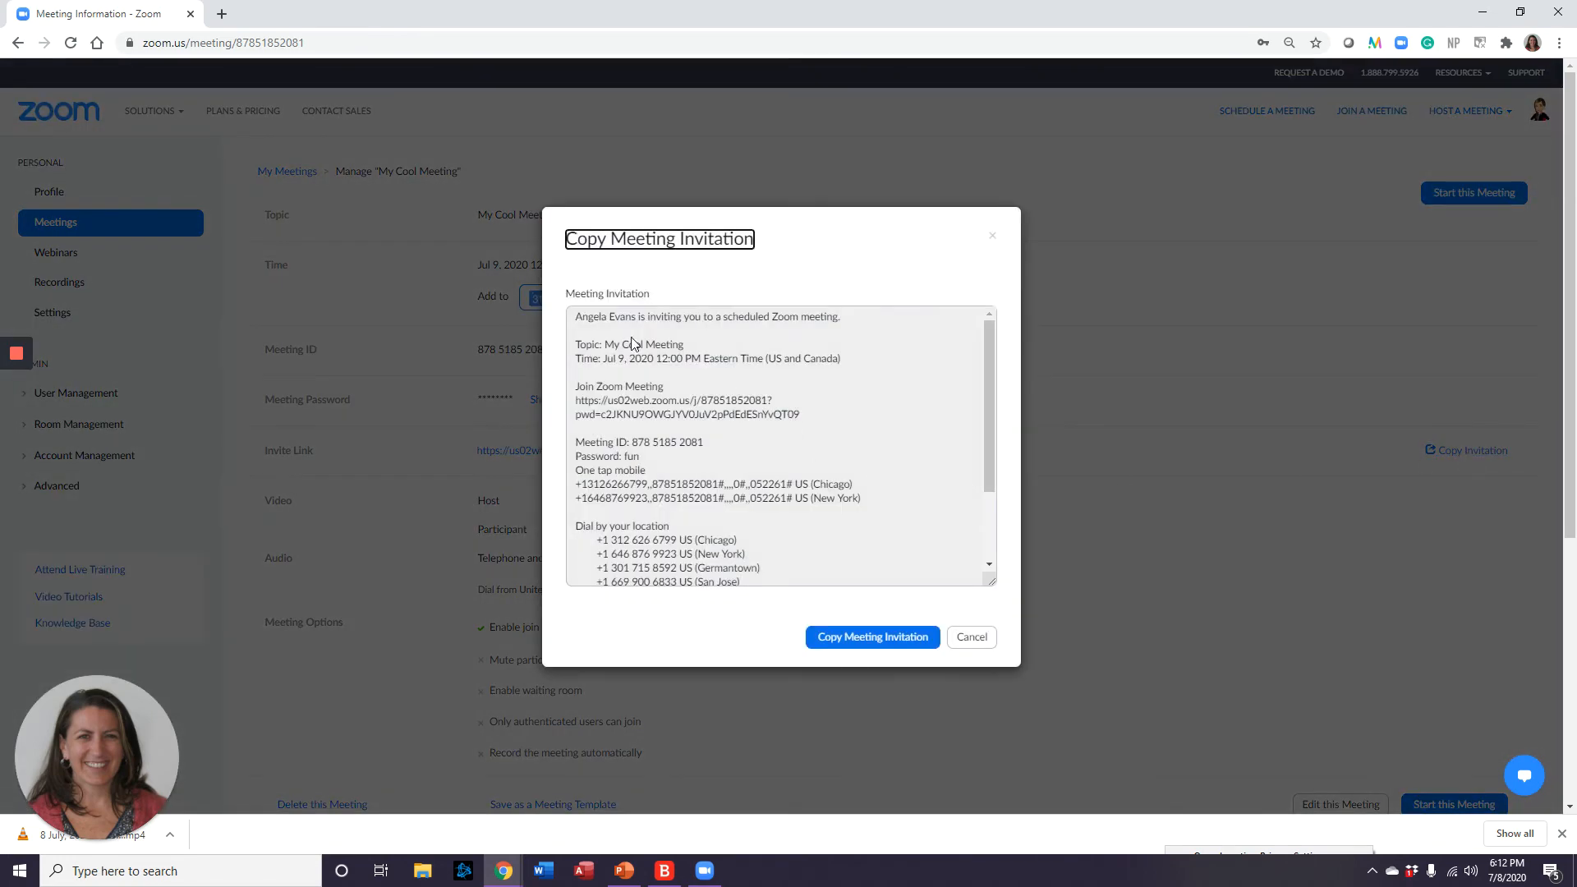
scroll(702, 485, down, 3)
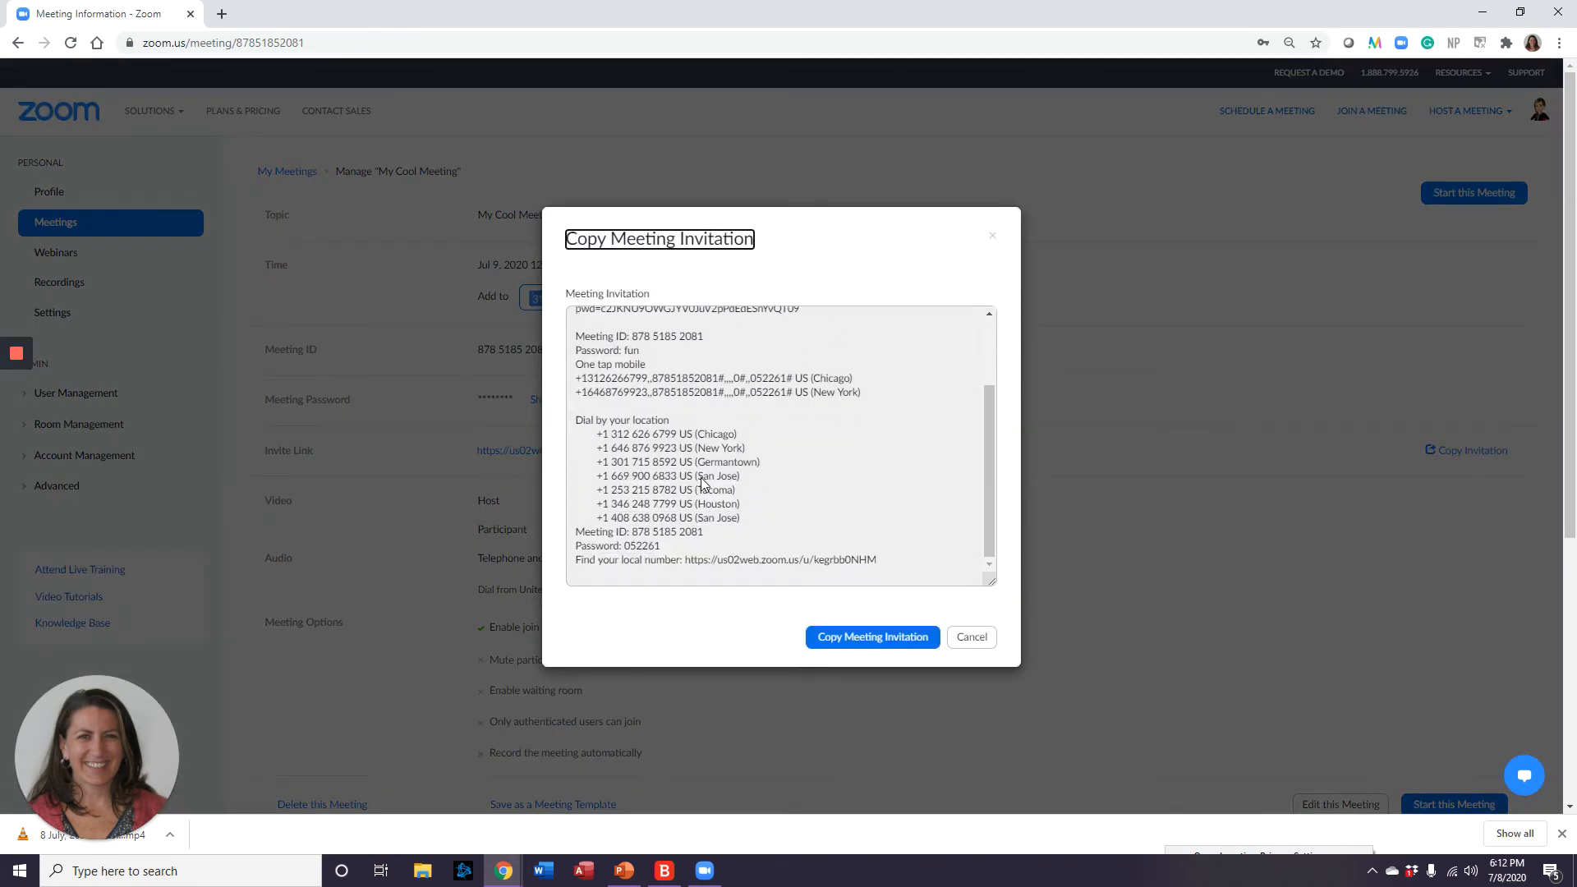
scroll(703, 485, up, 3)
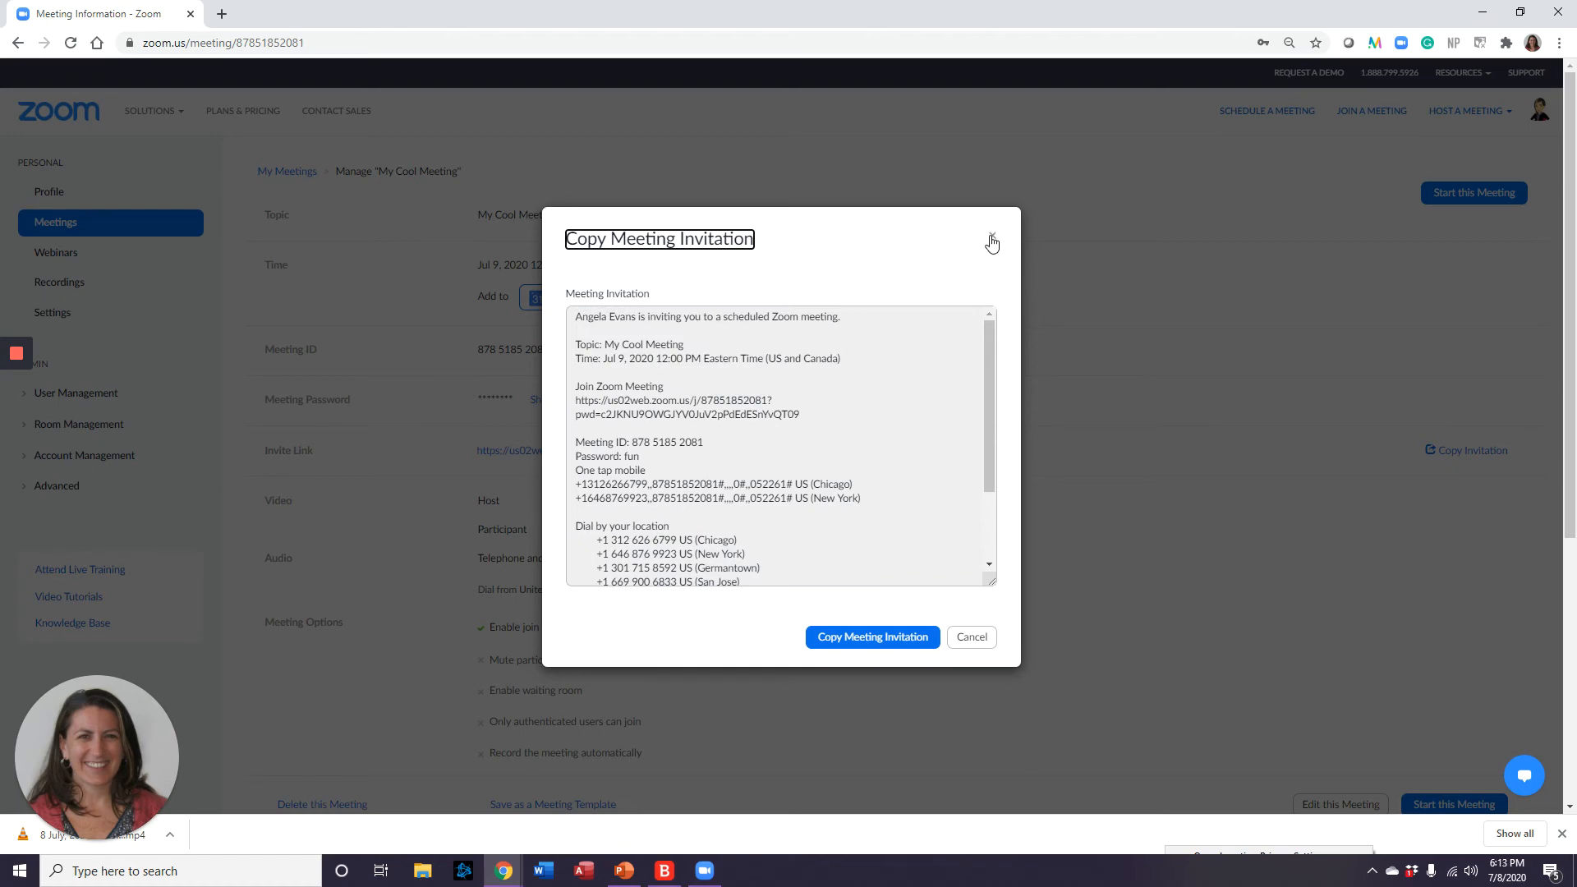
click(991, 240)
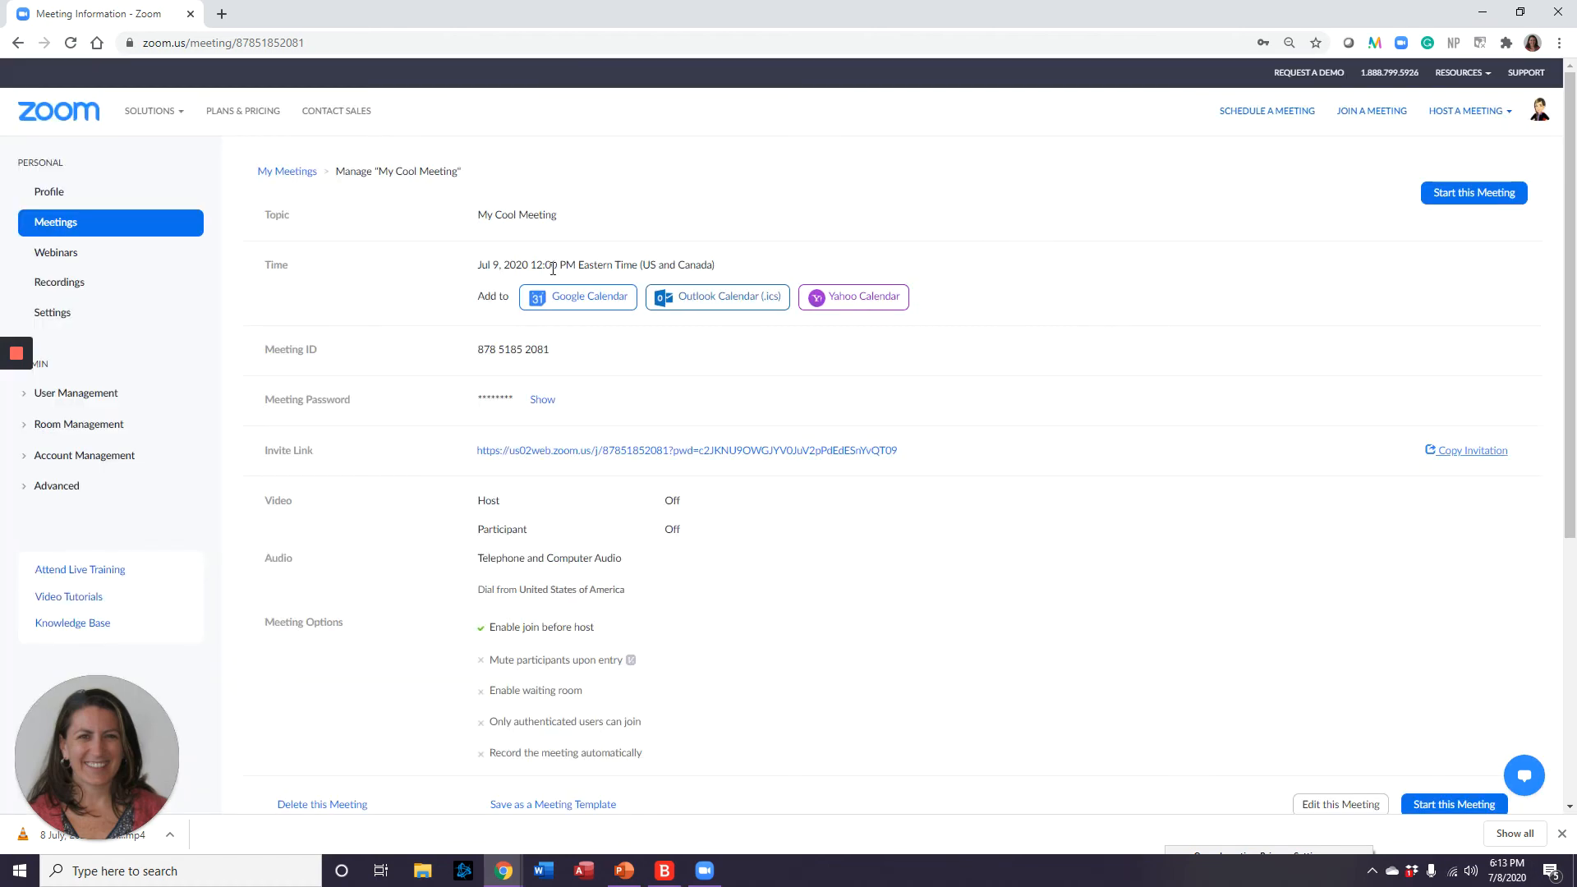
scroll(543, 493, down, 3)
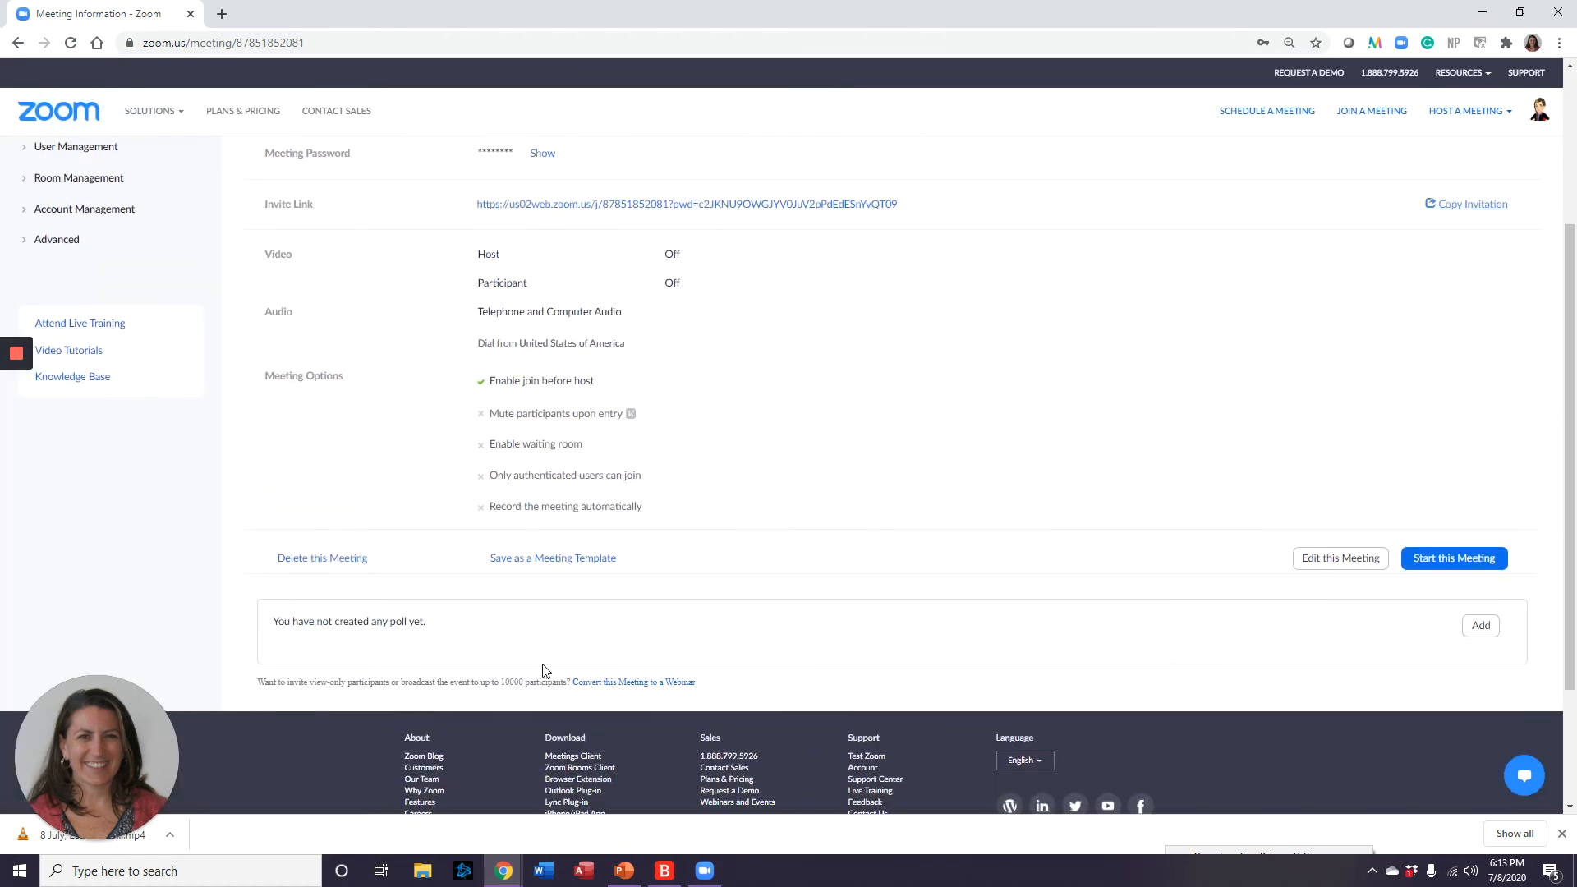
scroll(554, 680, up, 3)
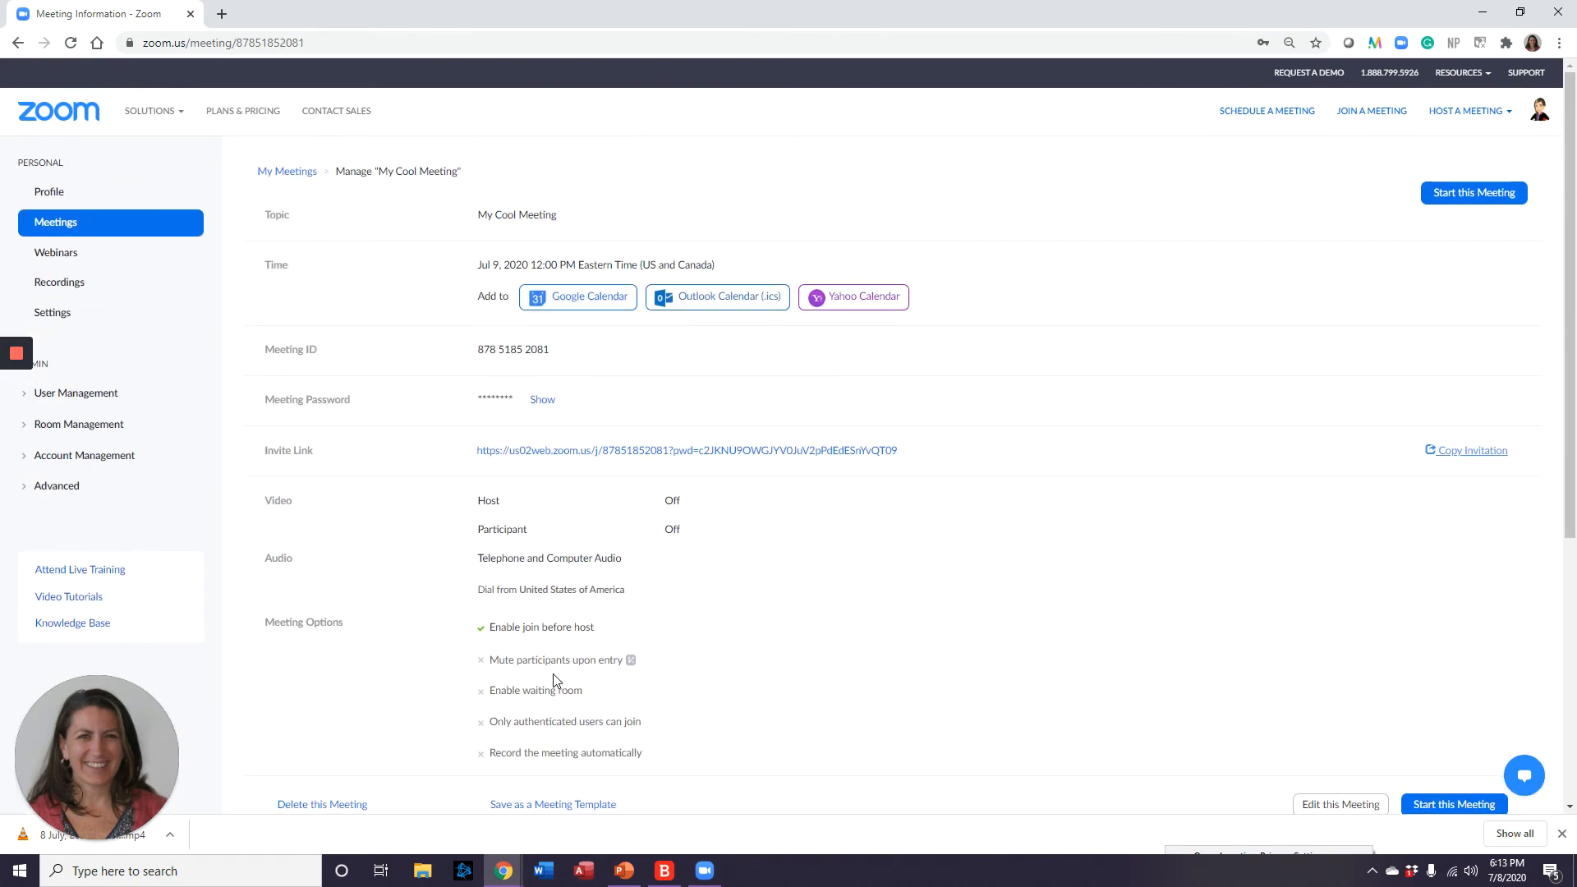
Centre the Zoom desktop app window on screen with the browser hidden behind it.
click(708, 876)
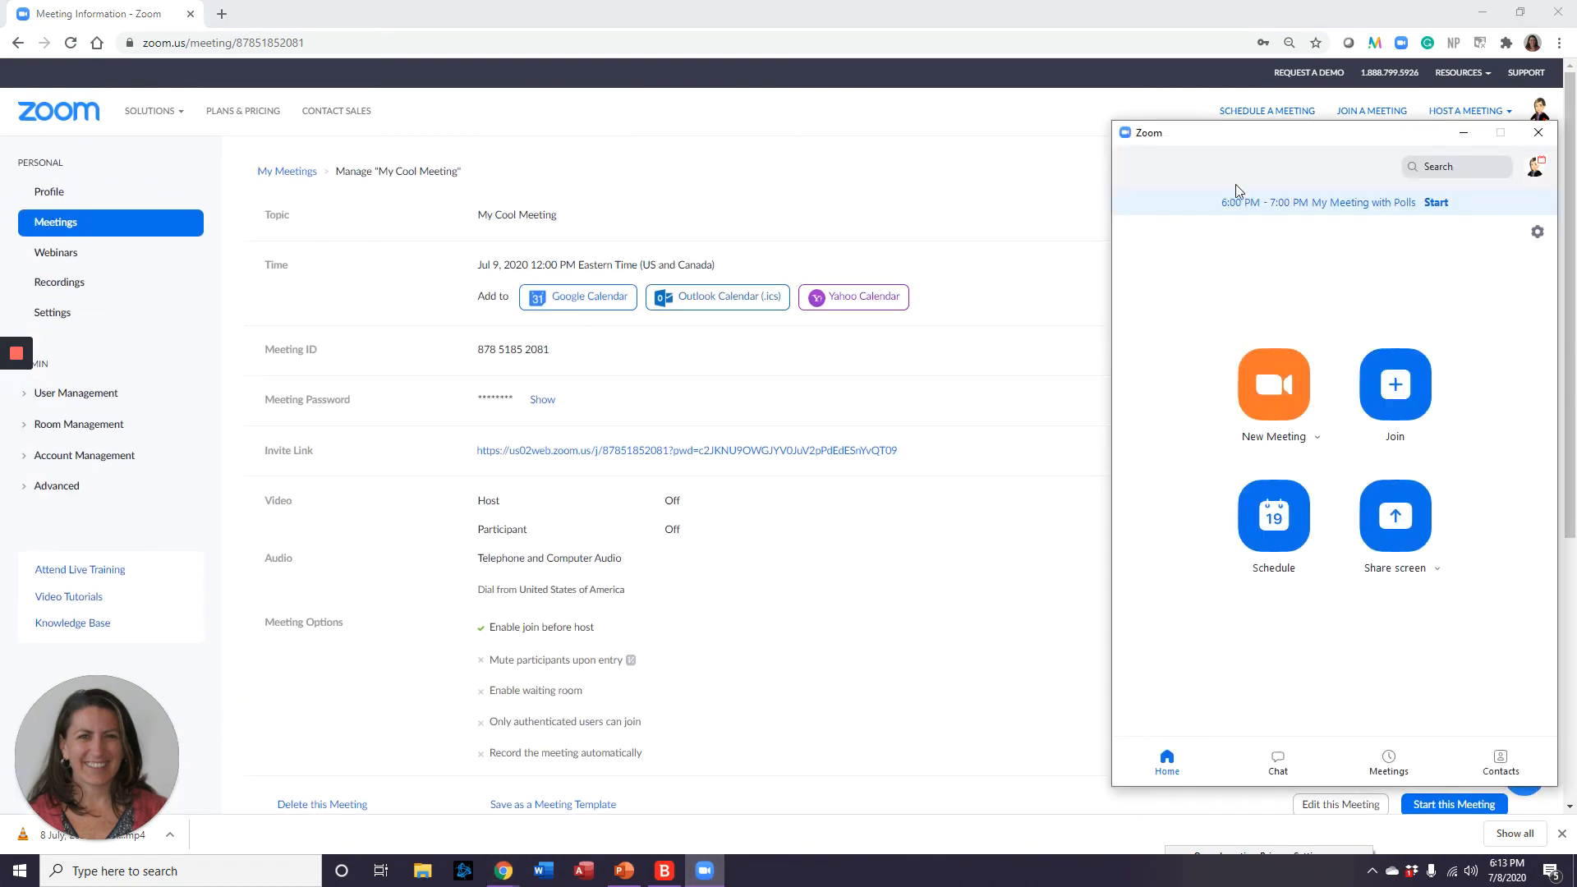
drag(1354, 135, 738, 127)
mouse_move(11, 364)
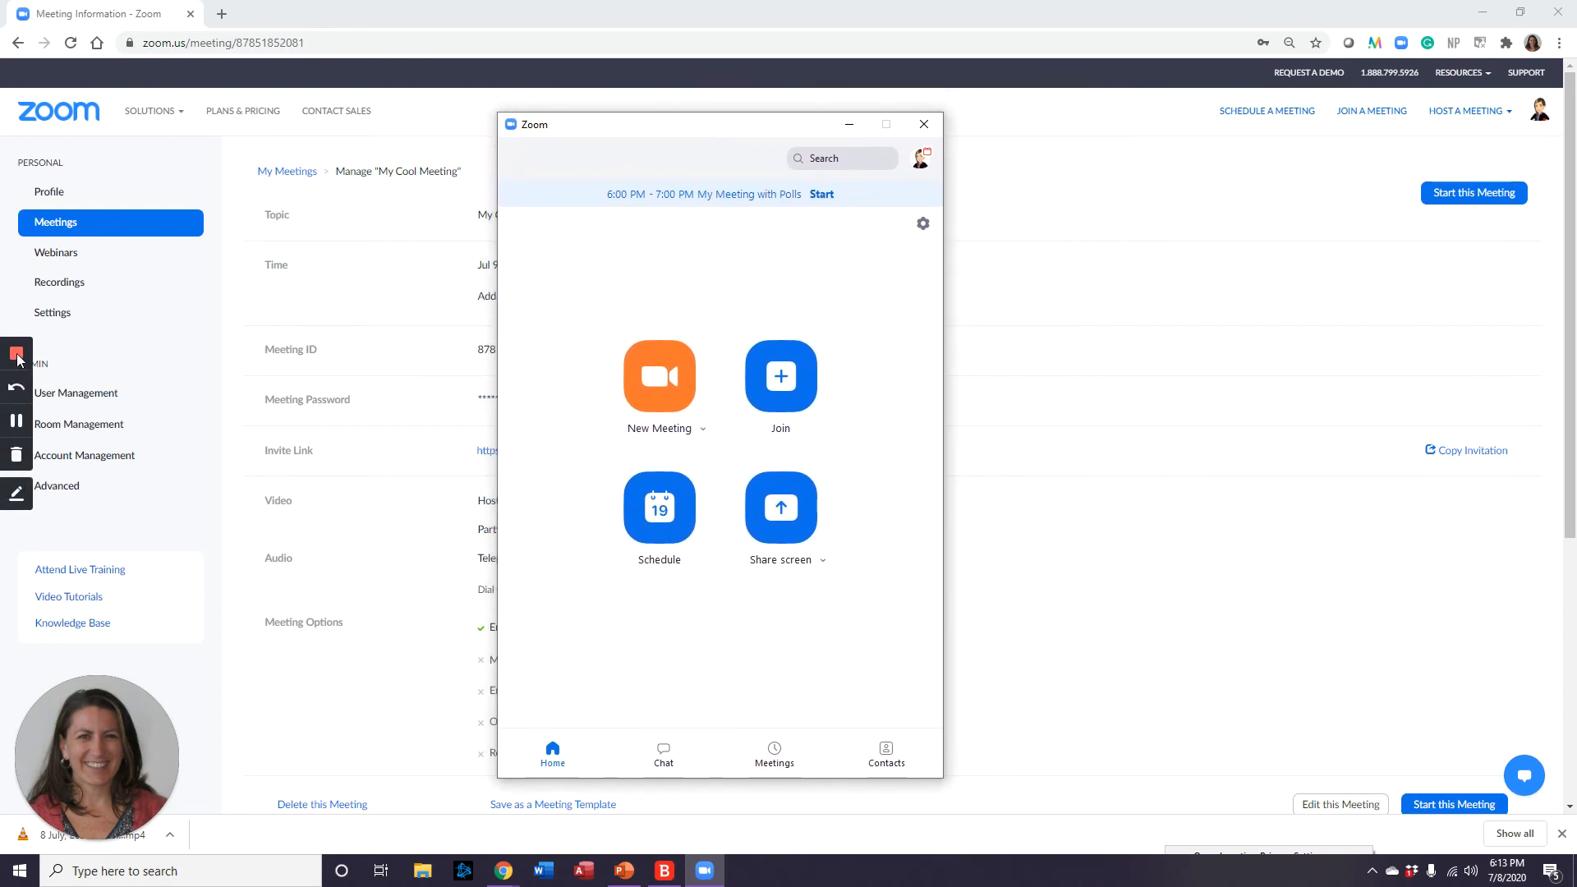
click(16, 421)
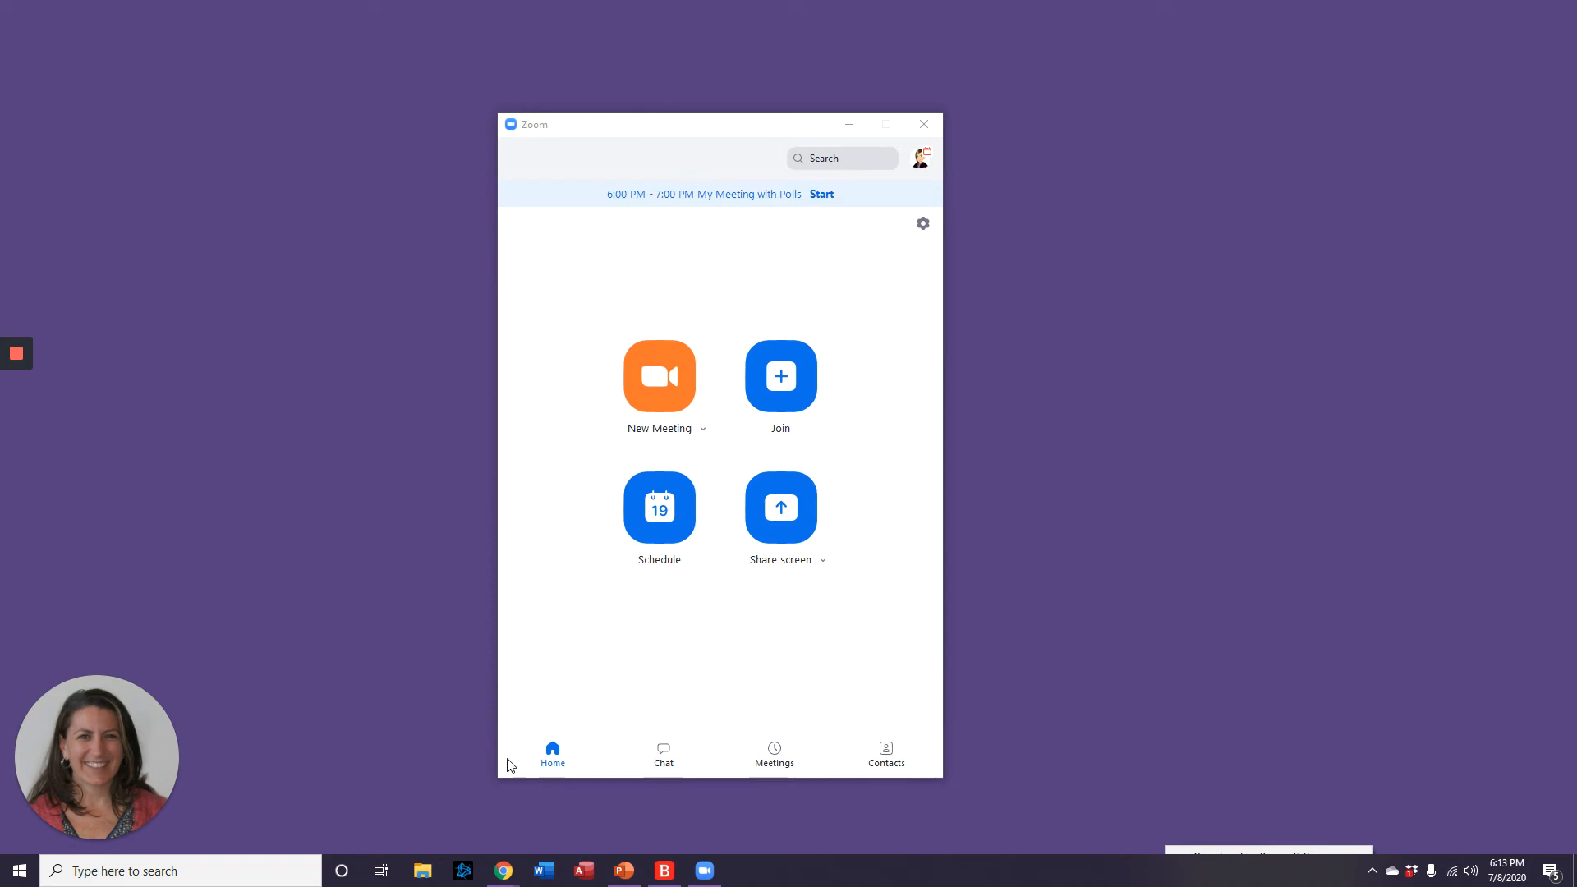
click(542, 764)
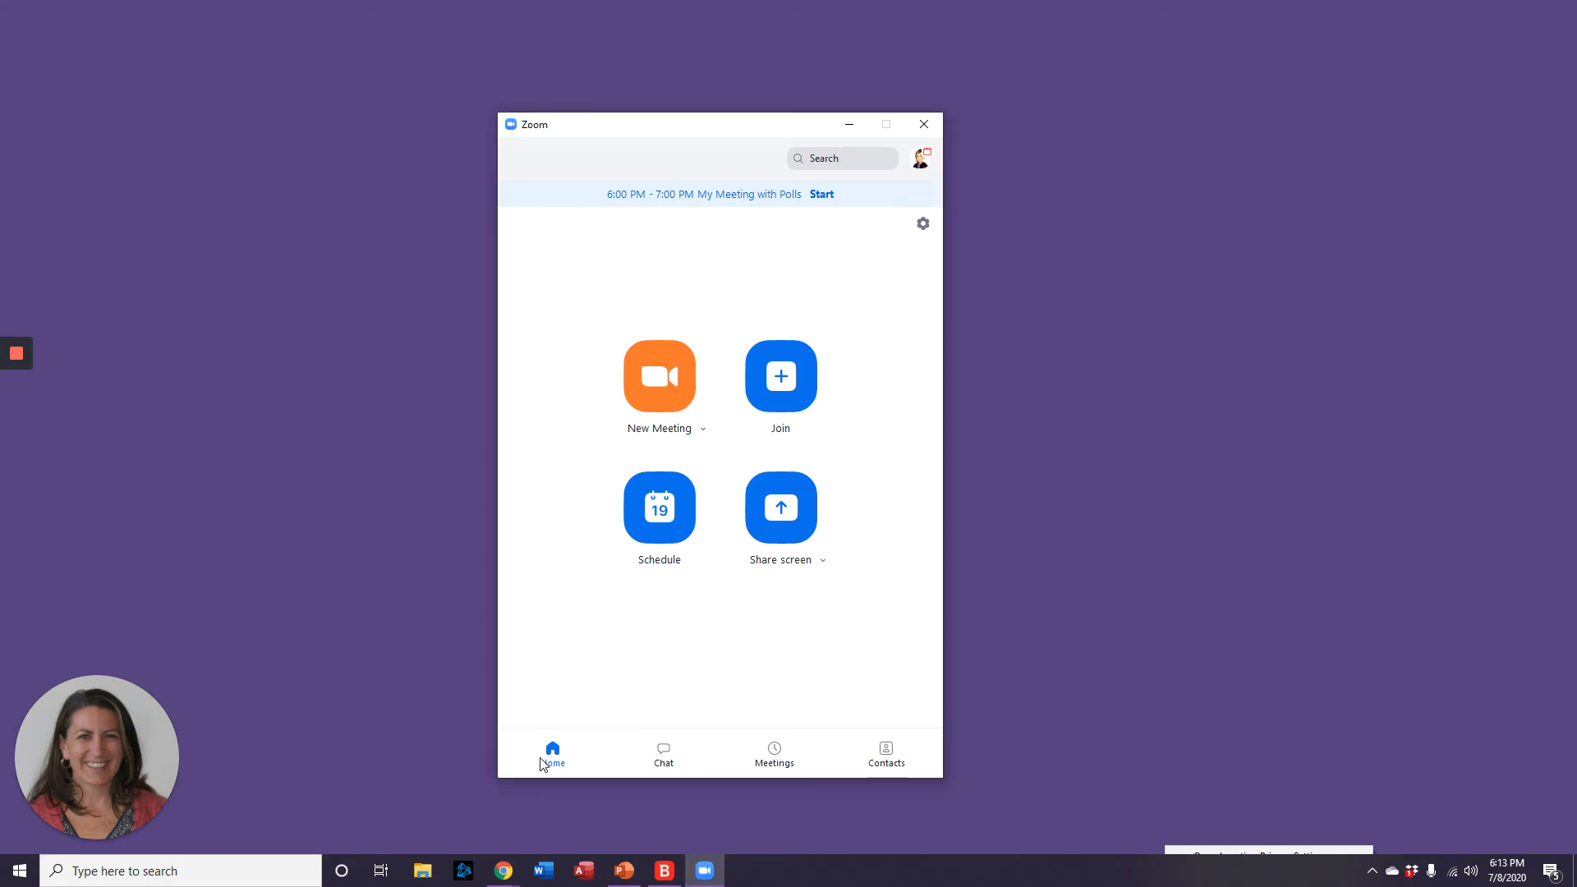
Fill the Schedule form: 'My 2nd cool meeting', July 10, 2020, 12:00 PM, 0 h 30 min.
click(657, 511)
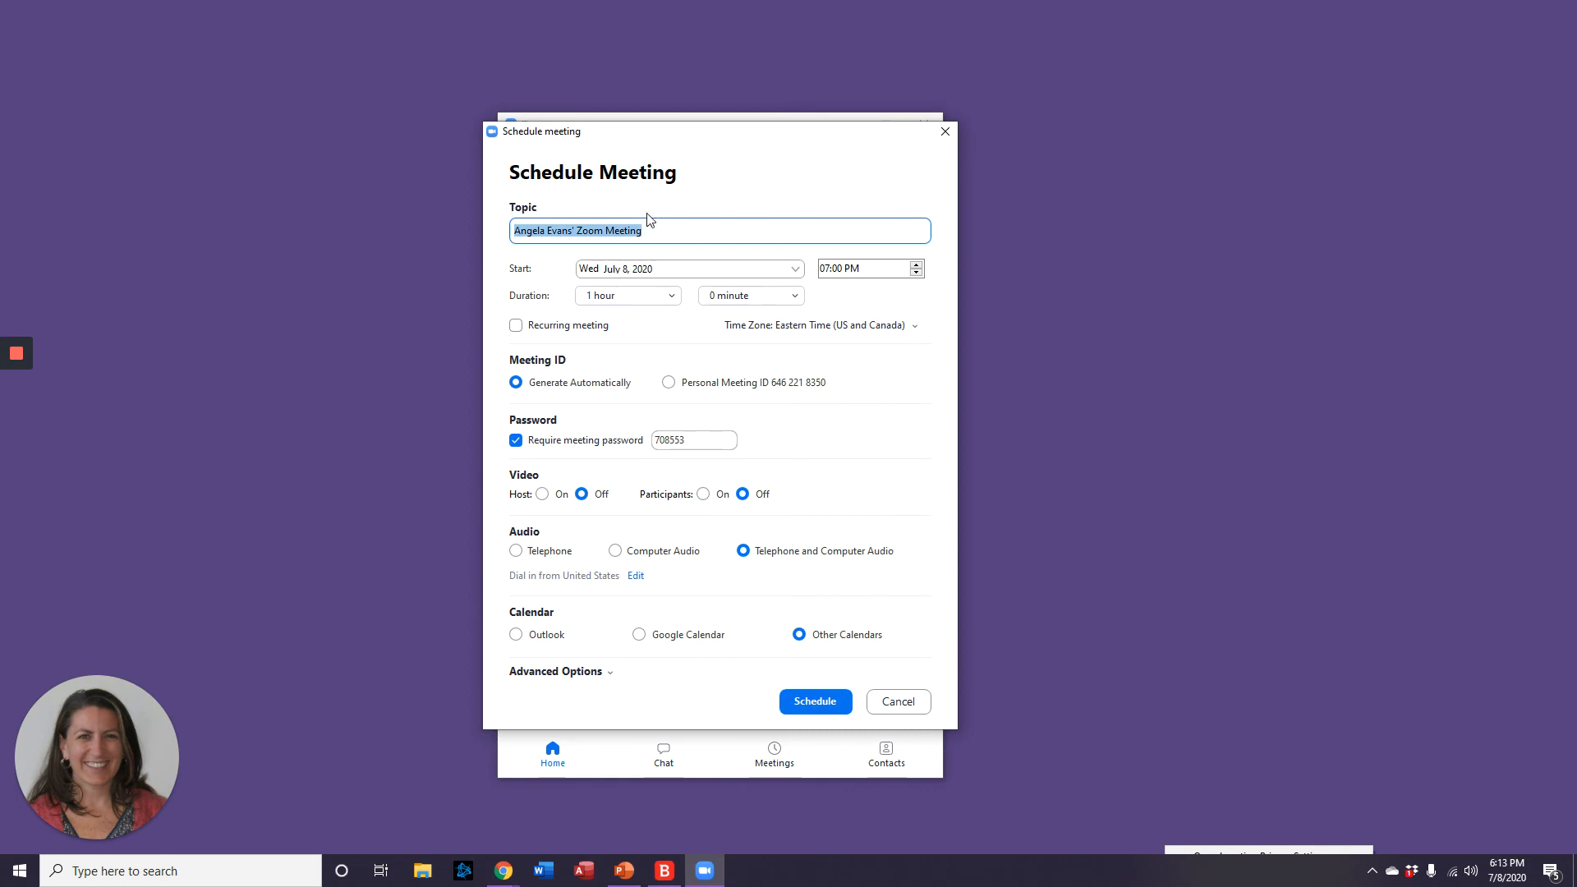
text(My 2nd cool meeting)
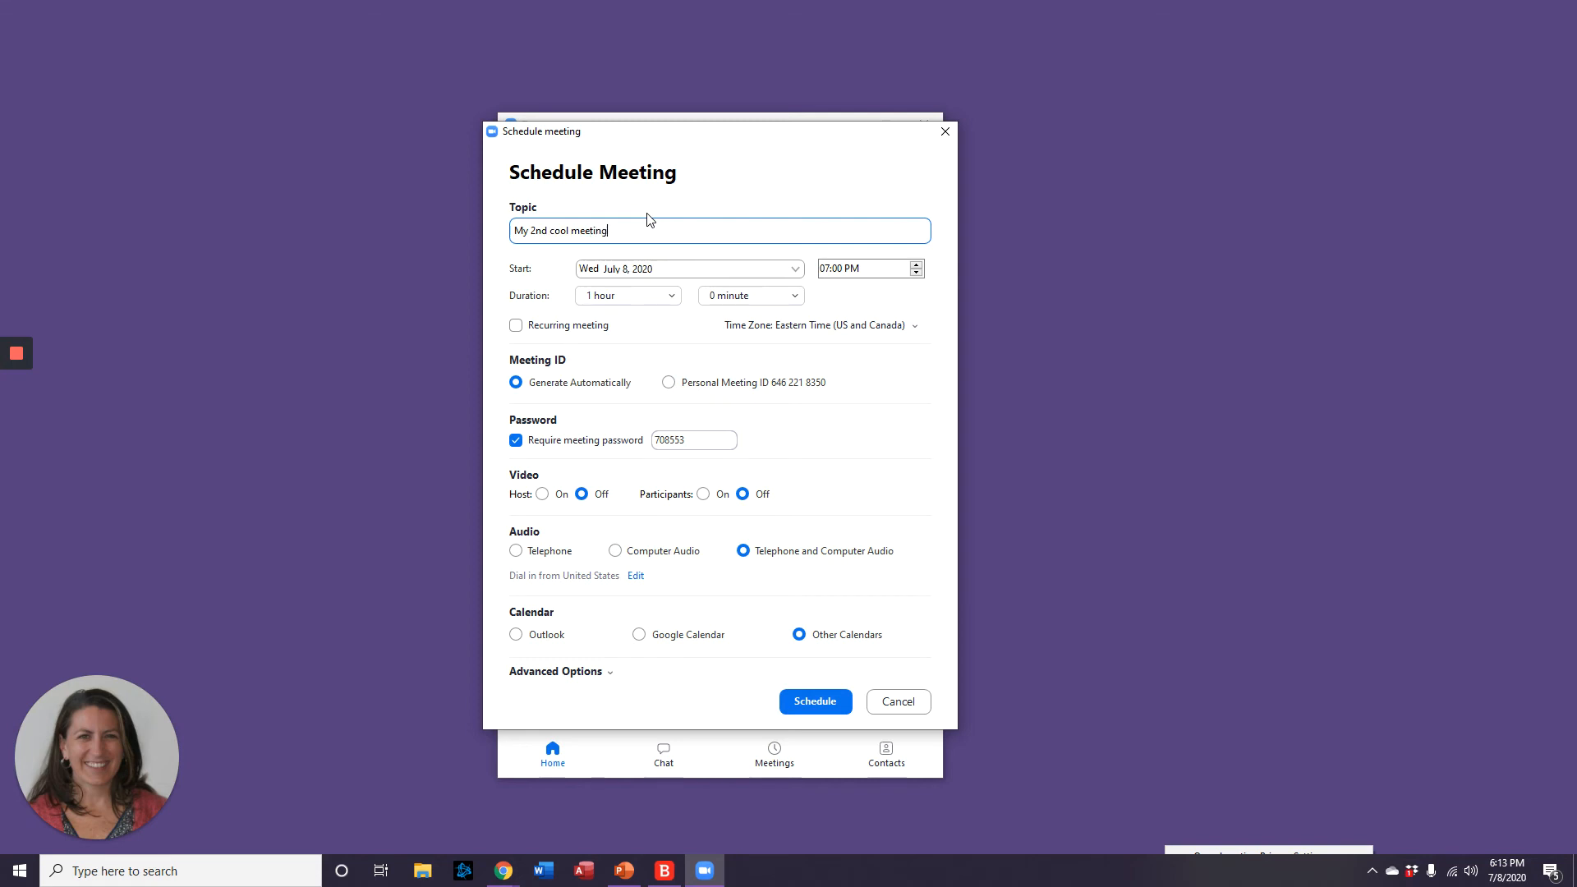
click(793, 269)
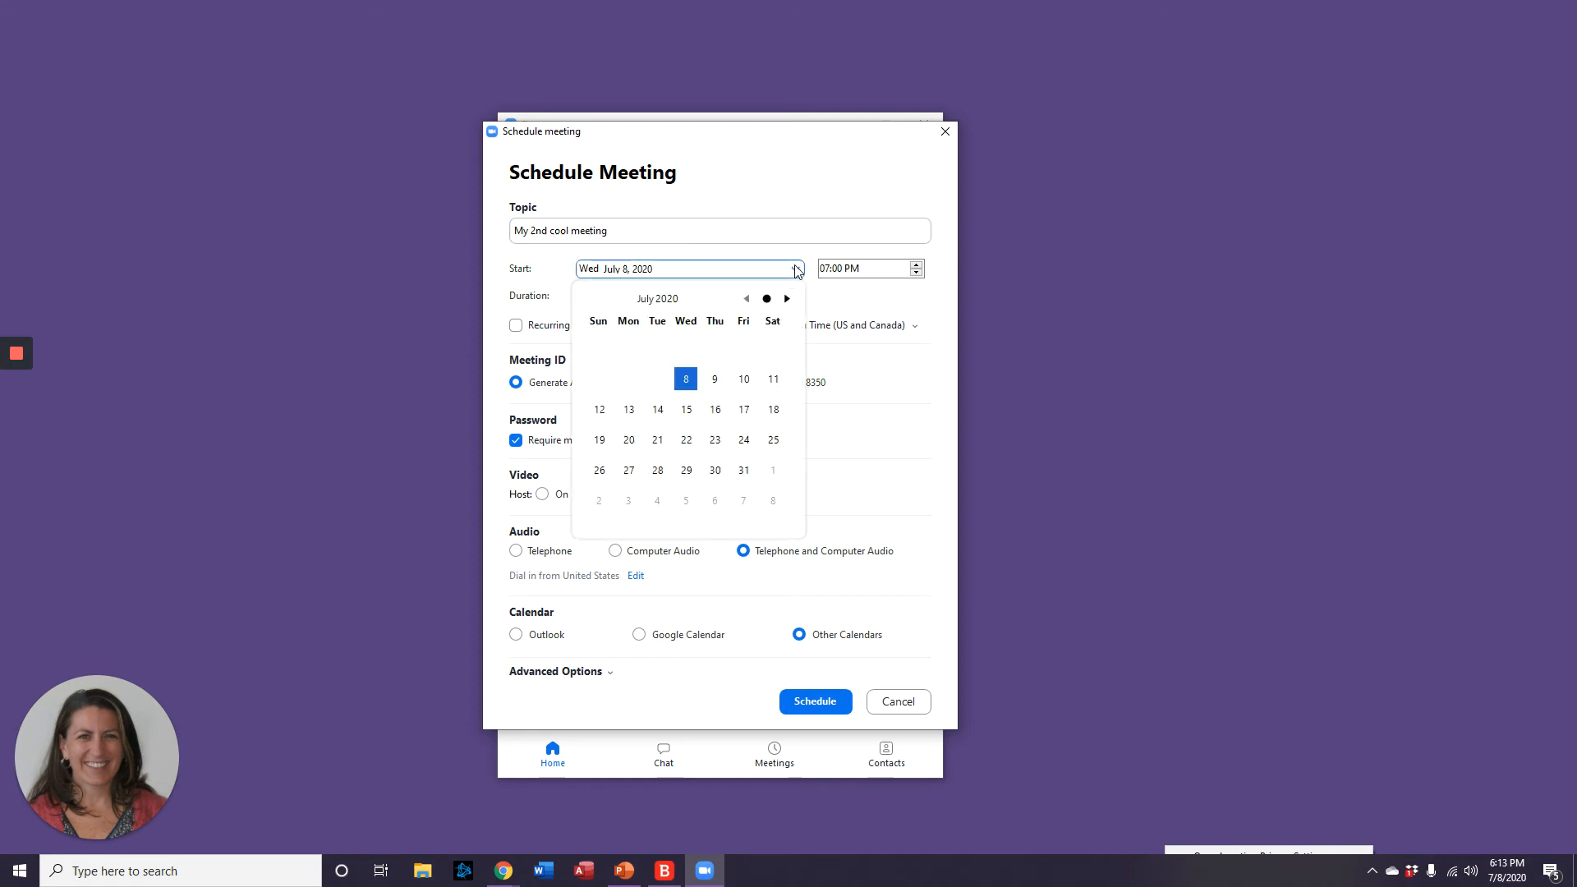
click(744, 380)
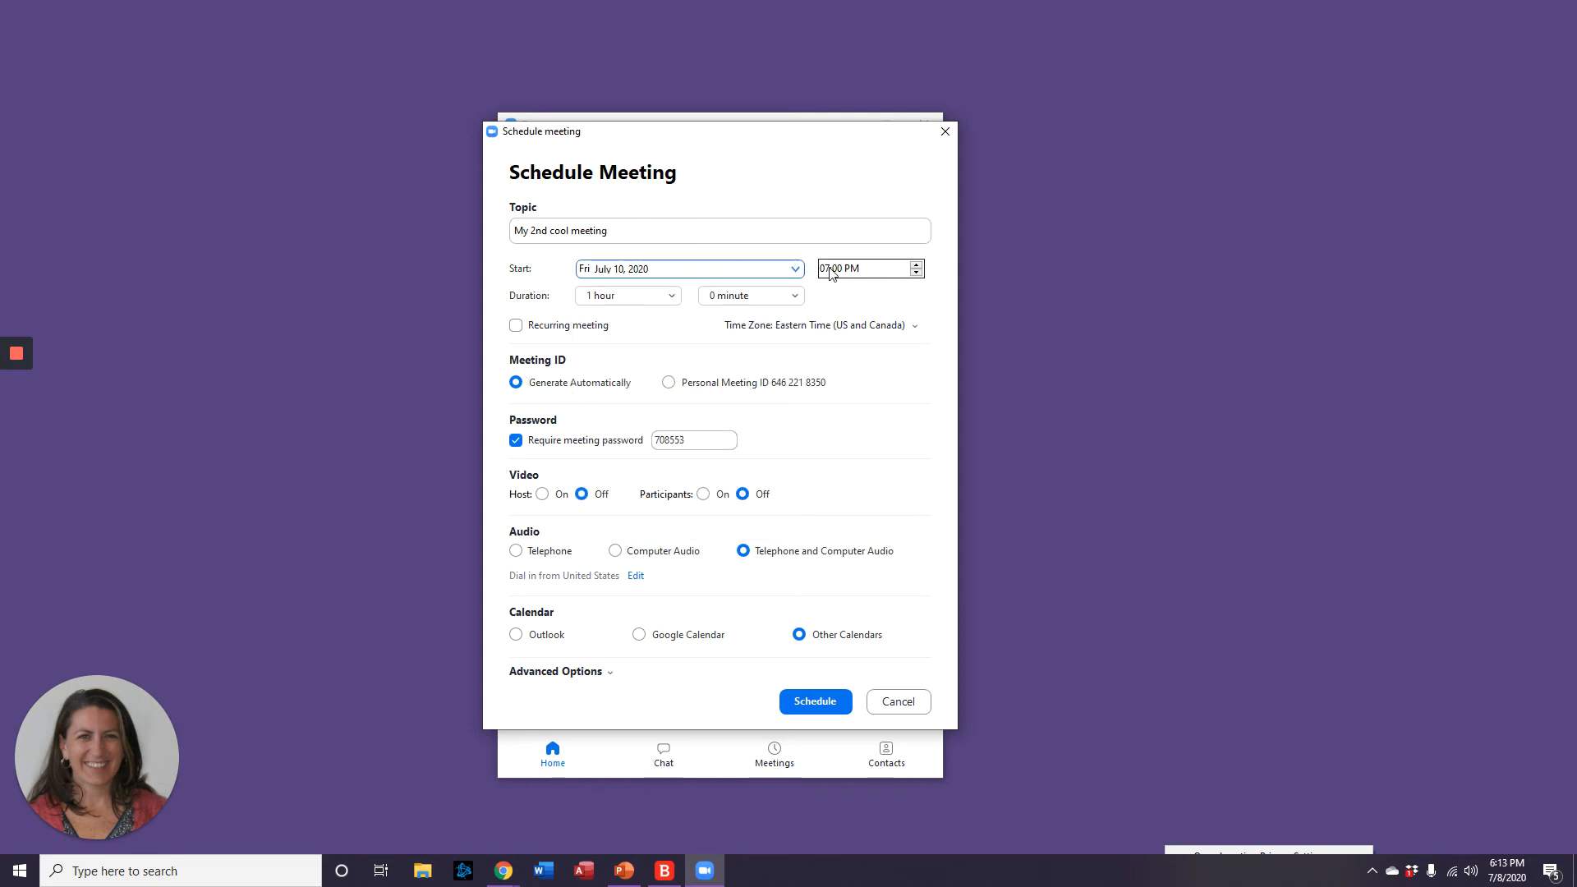
click(916, 272)
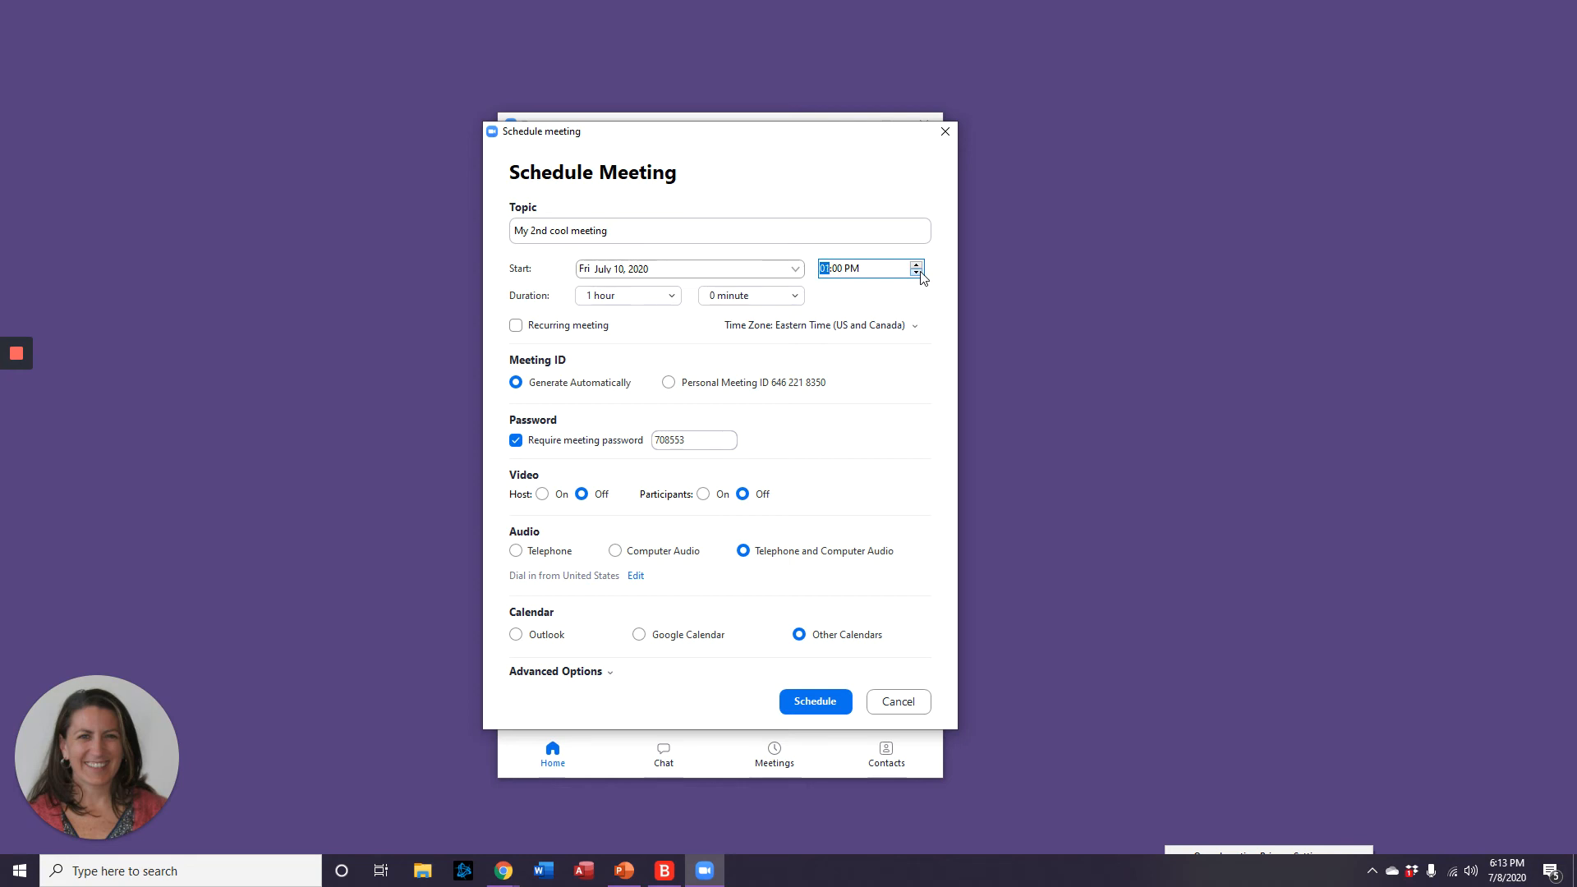
click(634, 300)
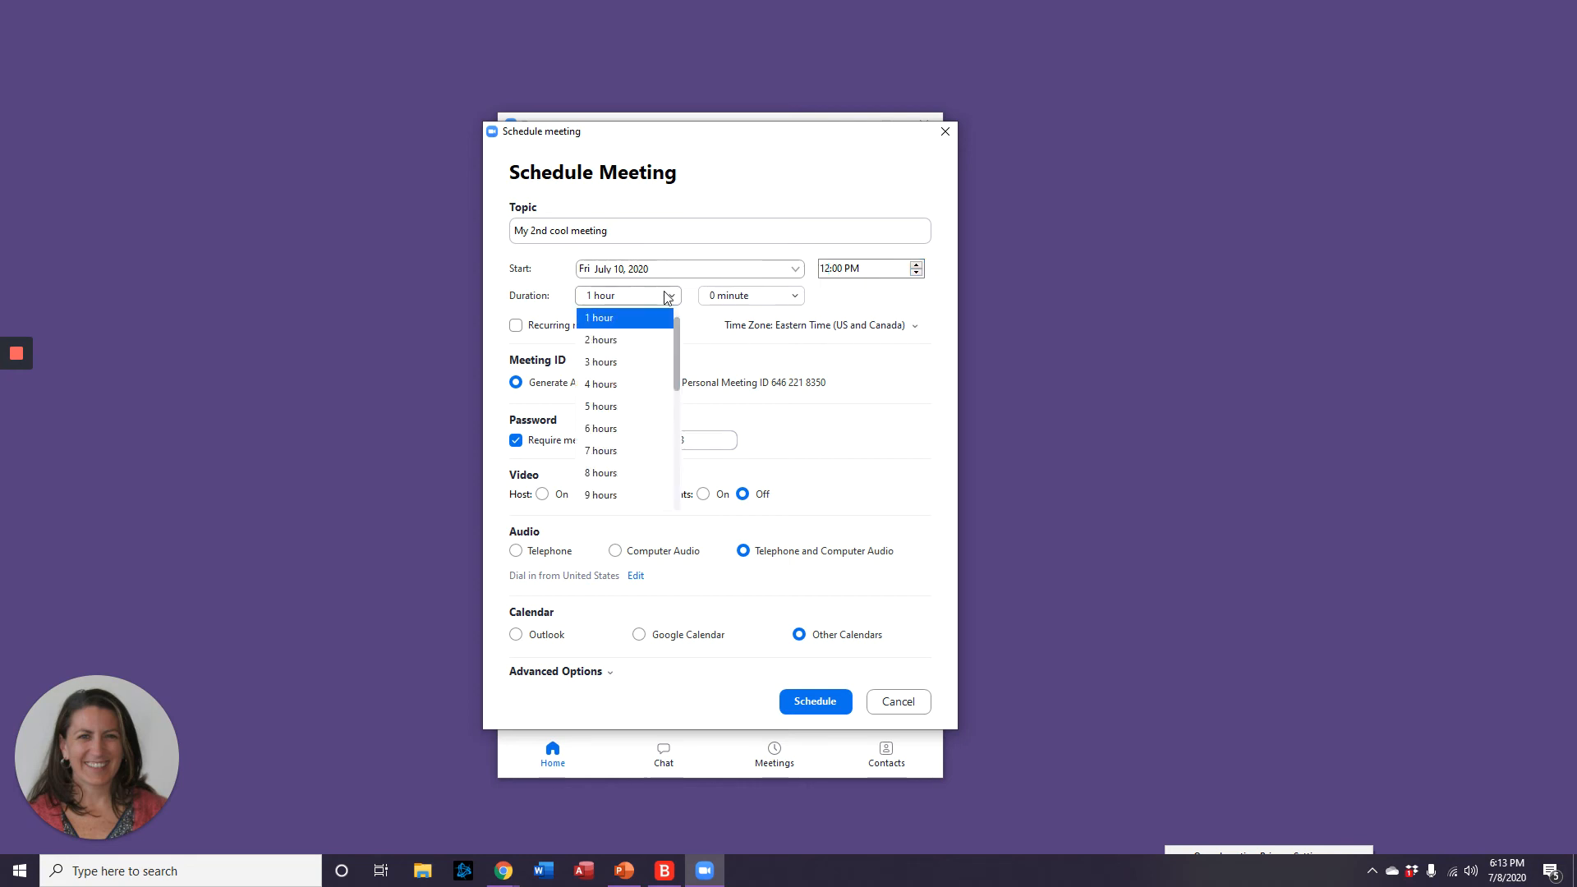
scroll(632, 355, up, 1)
click(649, 319)
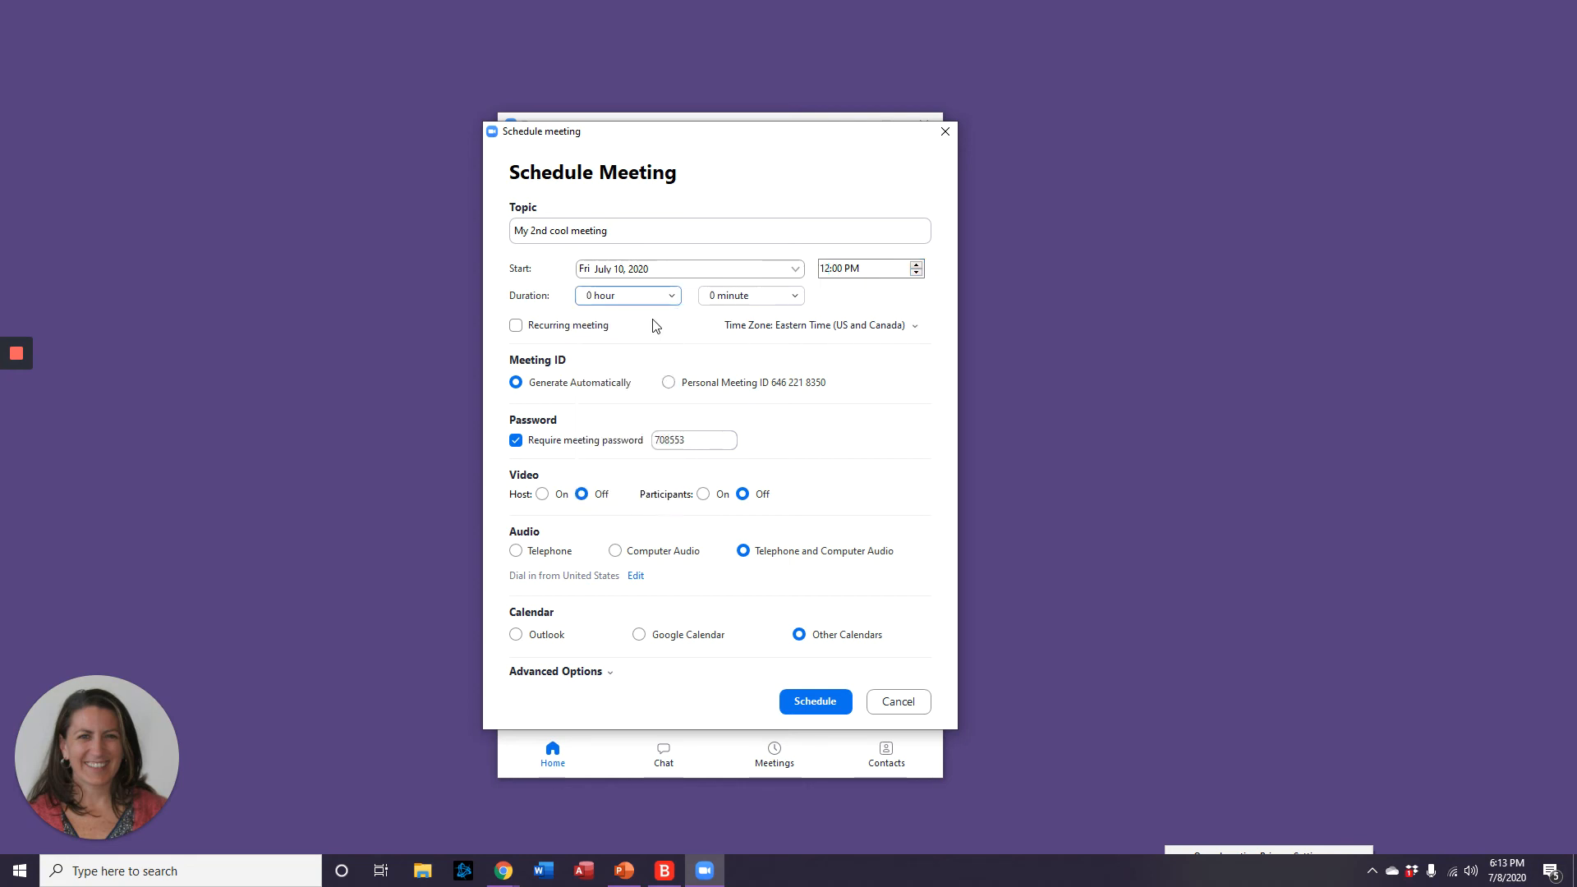
click(738, 300)
click(743, 364)
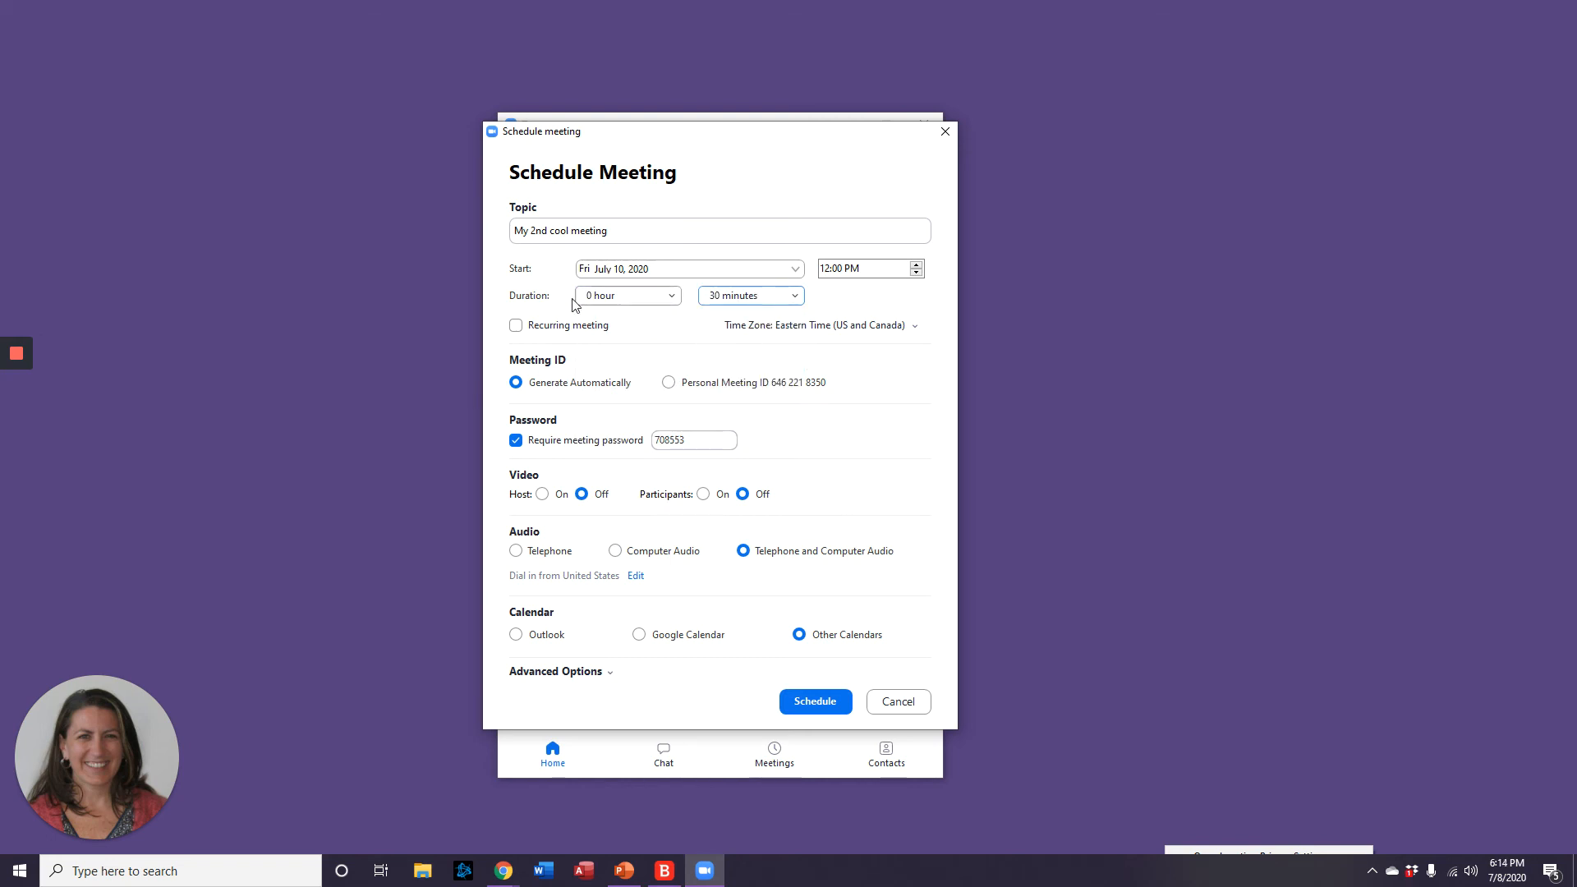
Set a custom password, enable the waiting room and automatic local recording, then schedule it.
drag(686, 441, 595, 441)
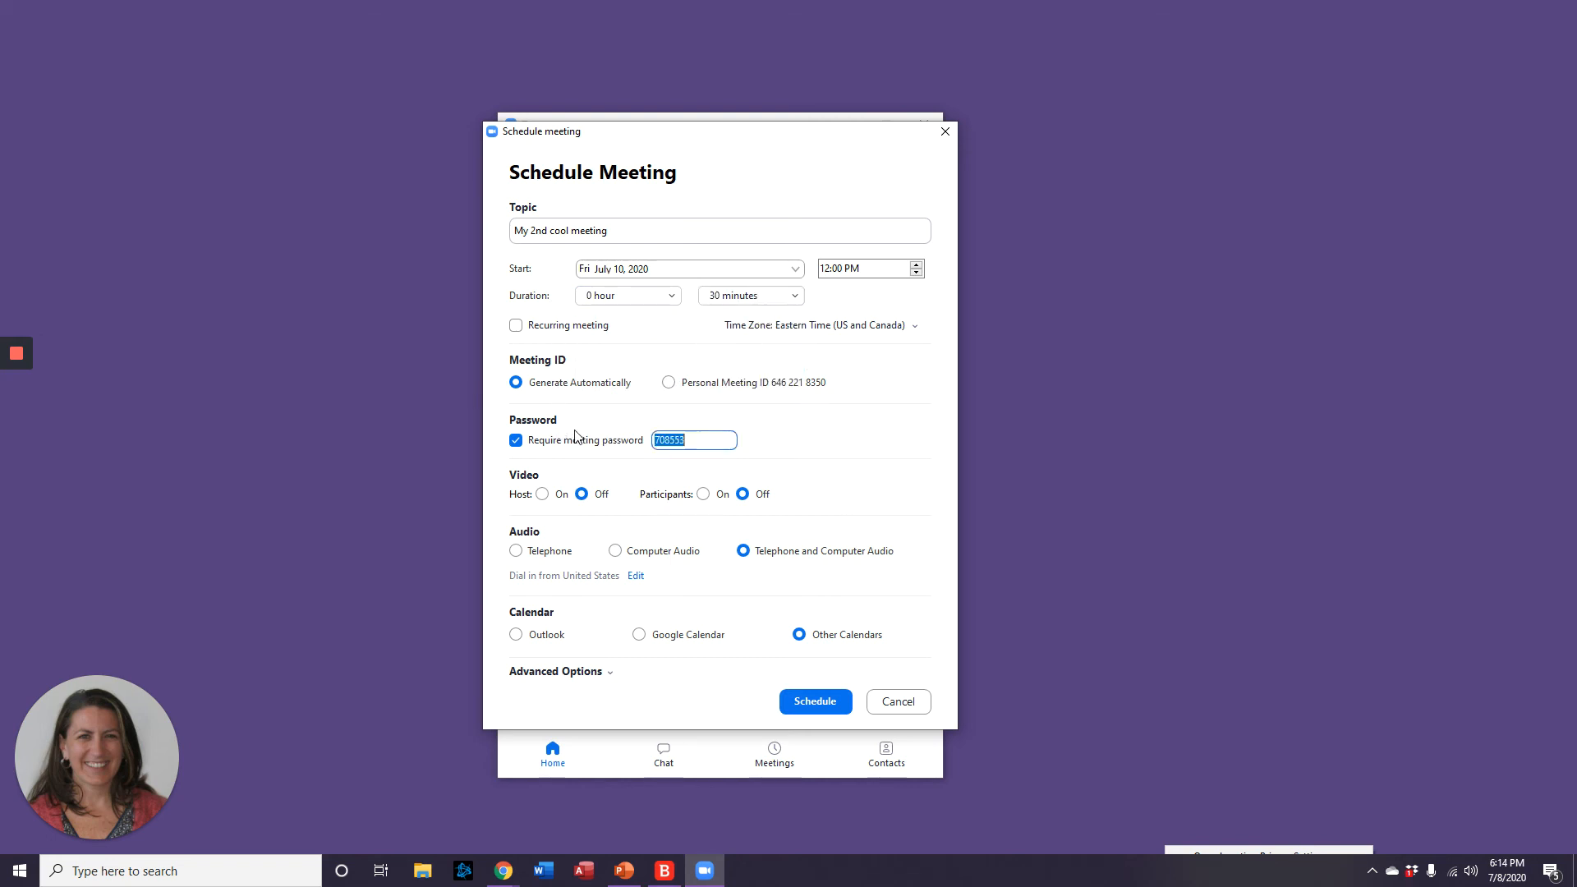
click(611, 673)
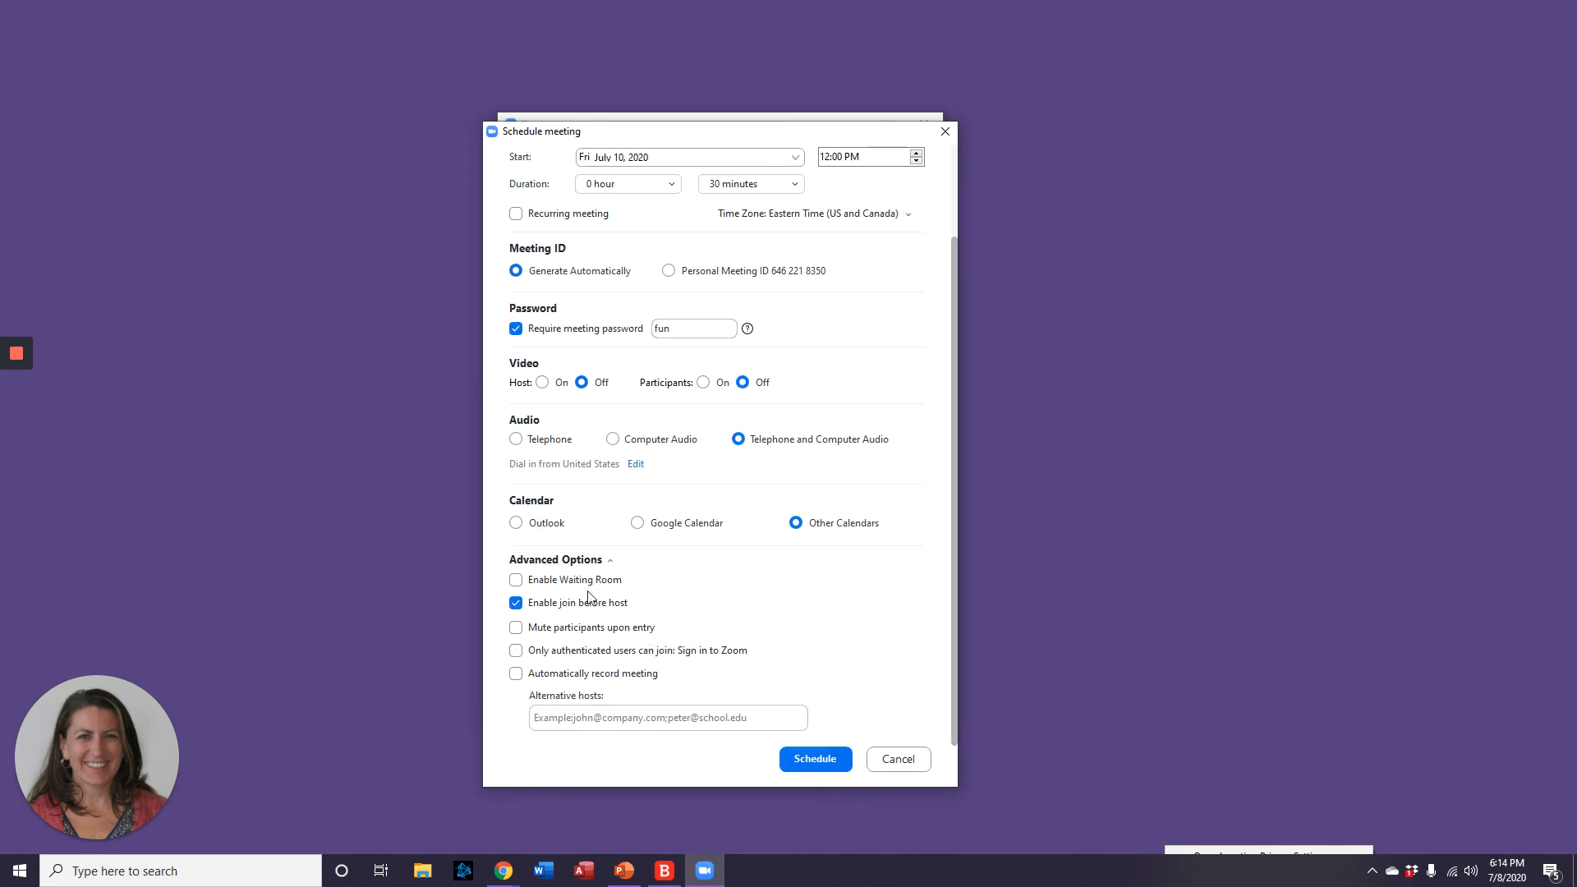
click(515, 582)
click(516, 674)
scroll(818, 639, down, 1)
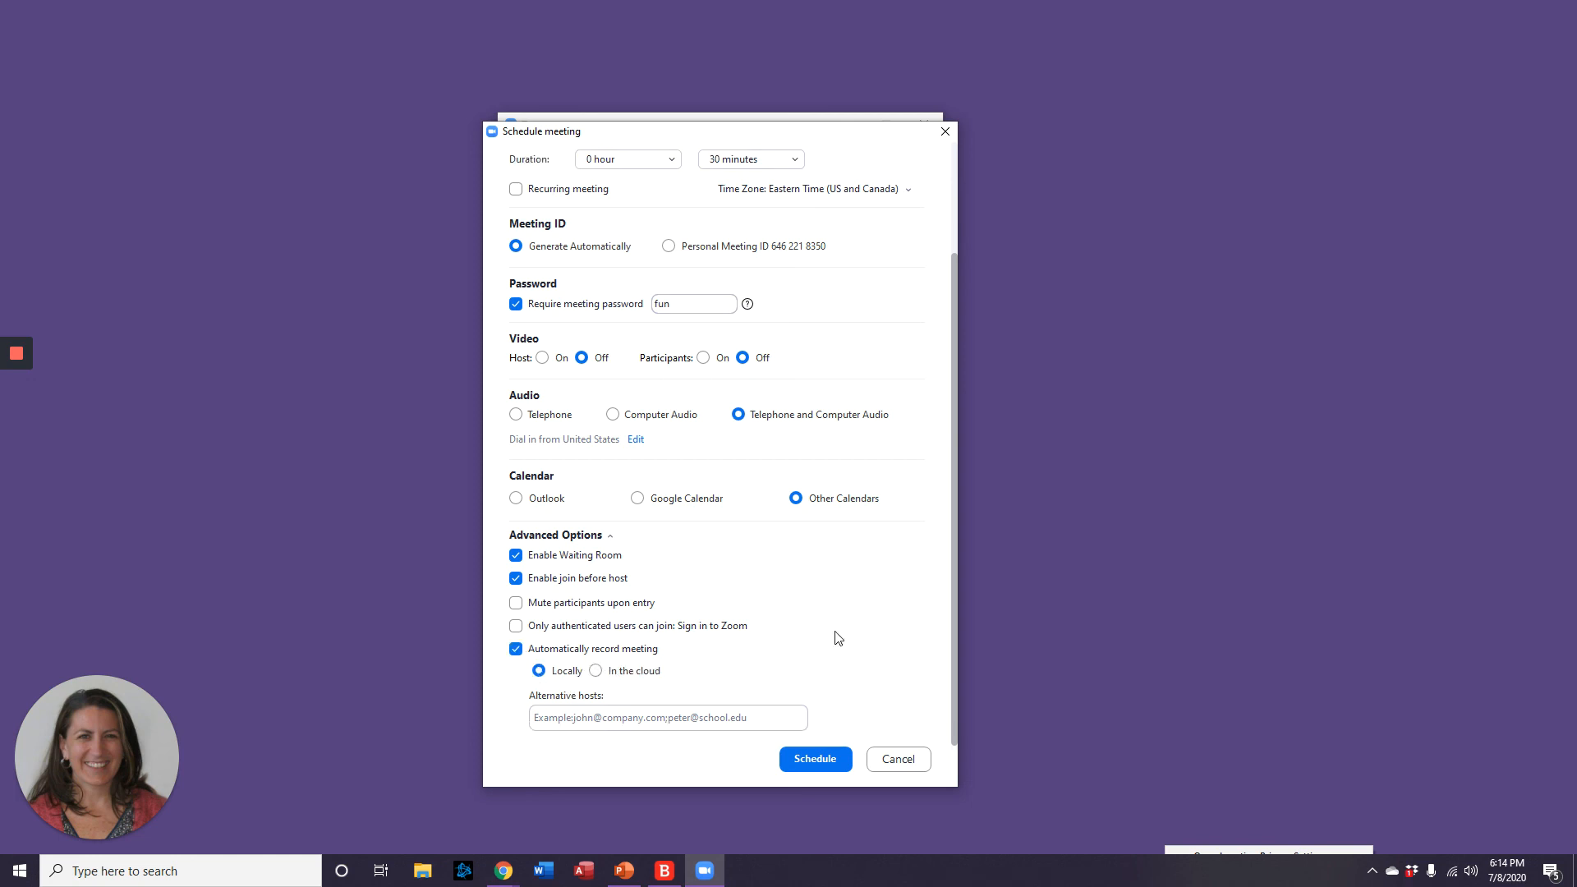
click(816, 759)
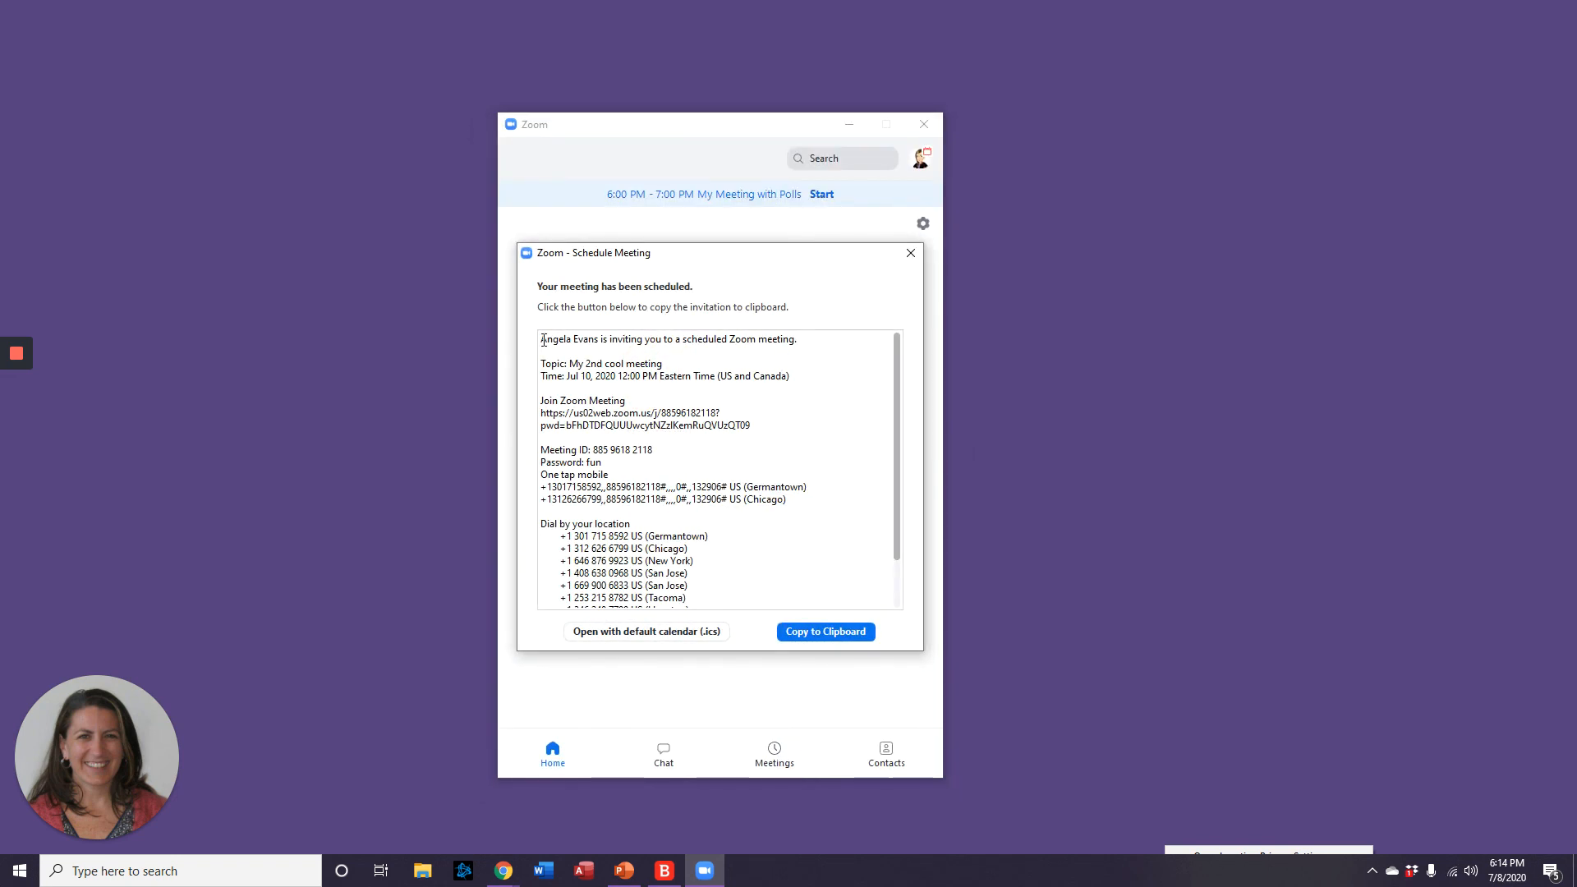
Copy the 'My 2nd cool meeting' invitation to the clipboard and close the confirmation.
drag(541, 339, 848, 631)
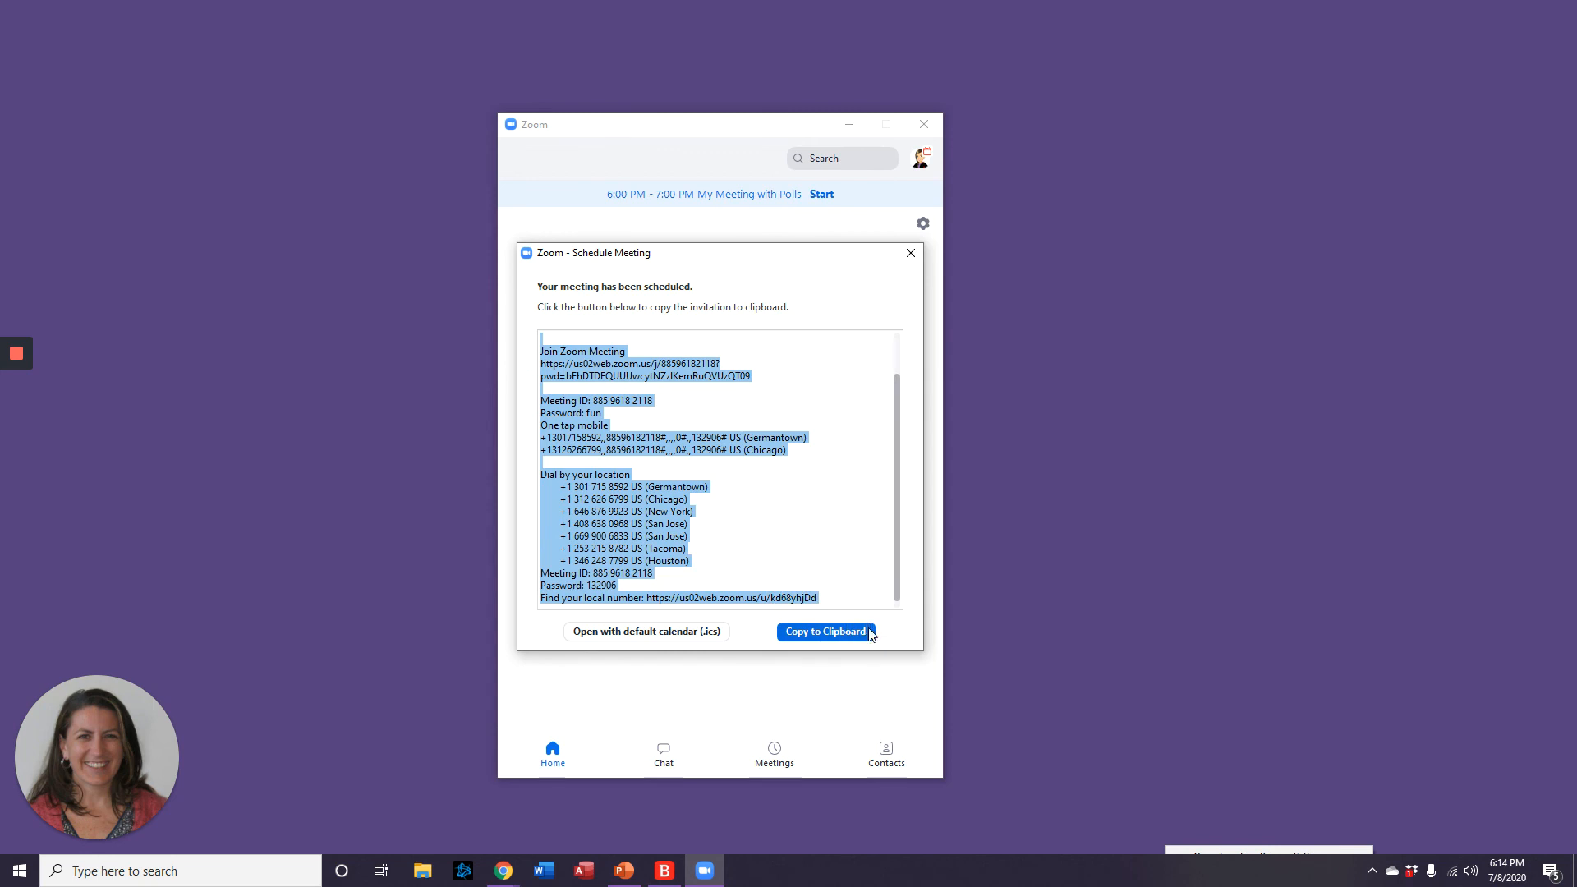
click(687, 469)
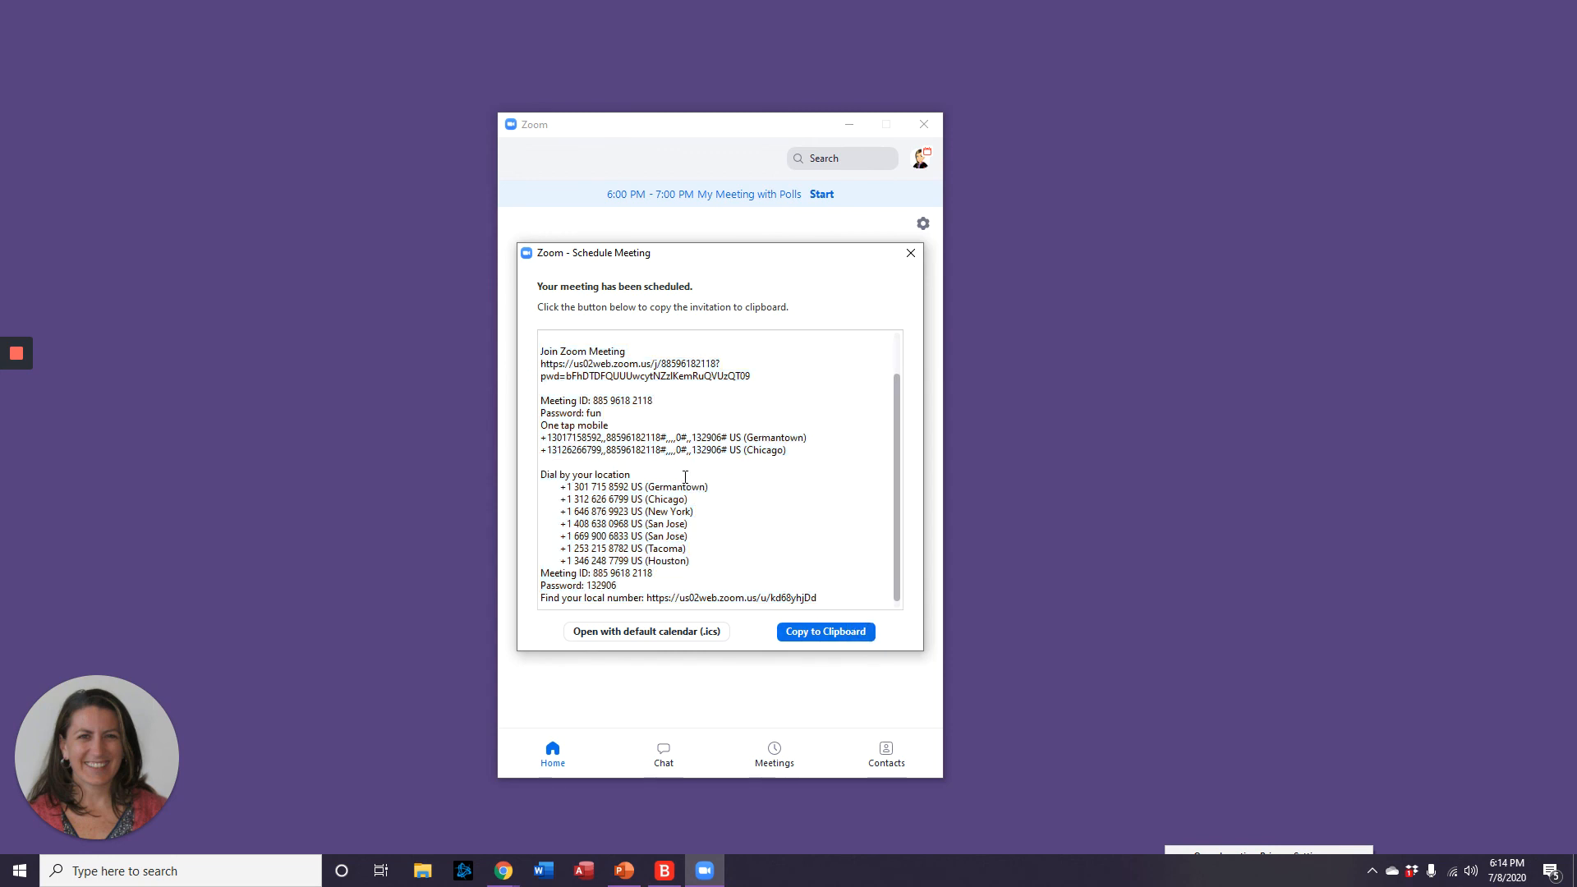
scroll(688, 477, up, 2)
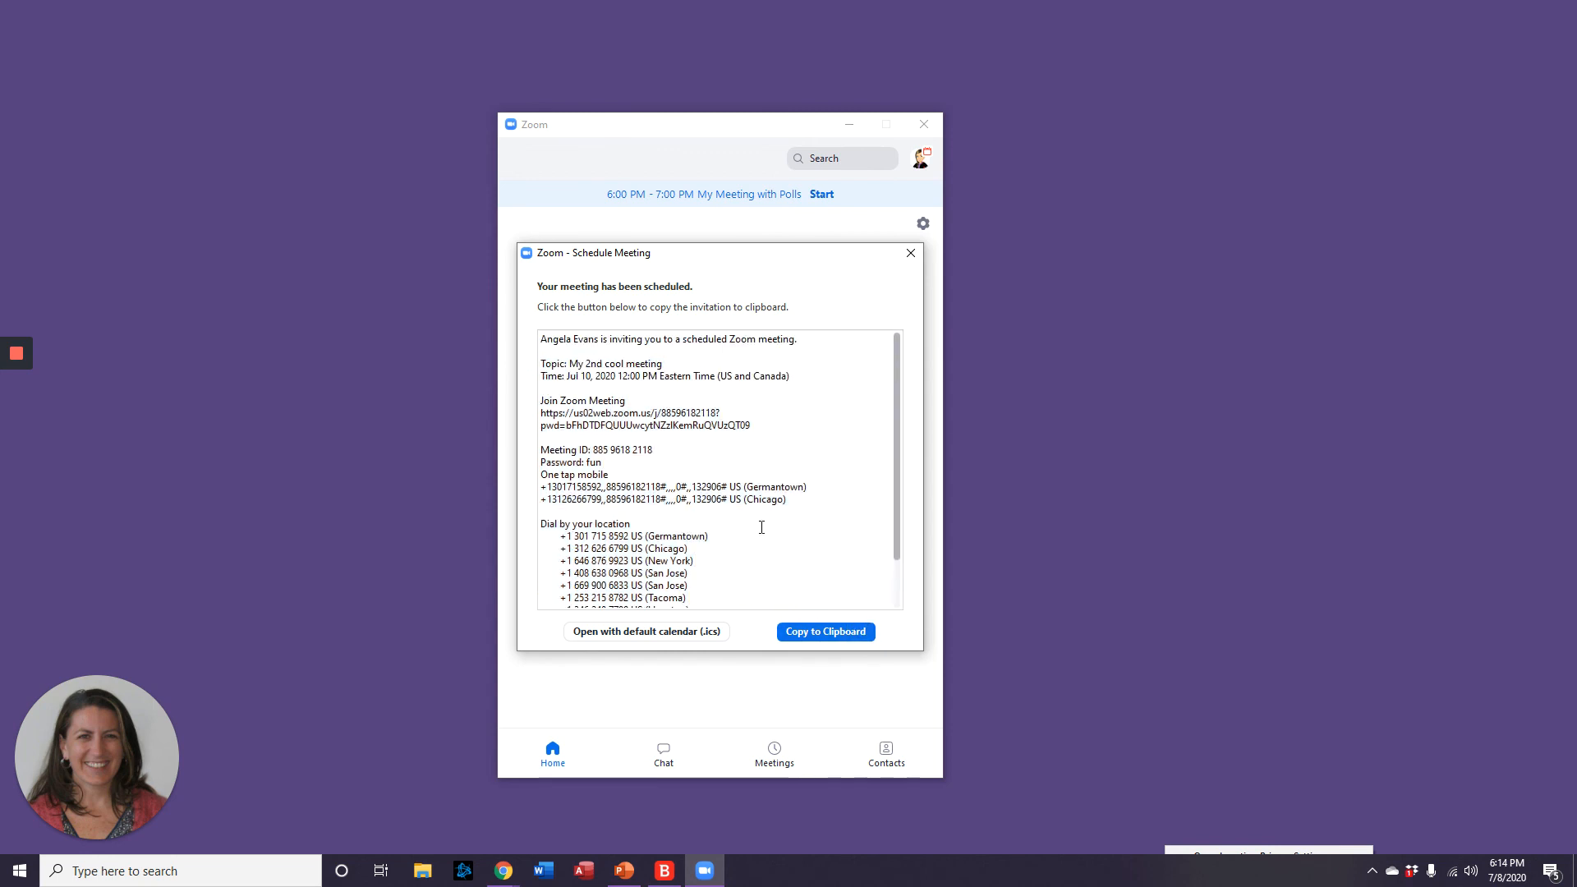
click(803, 638)
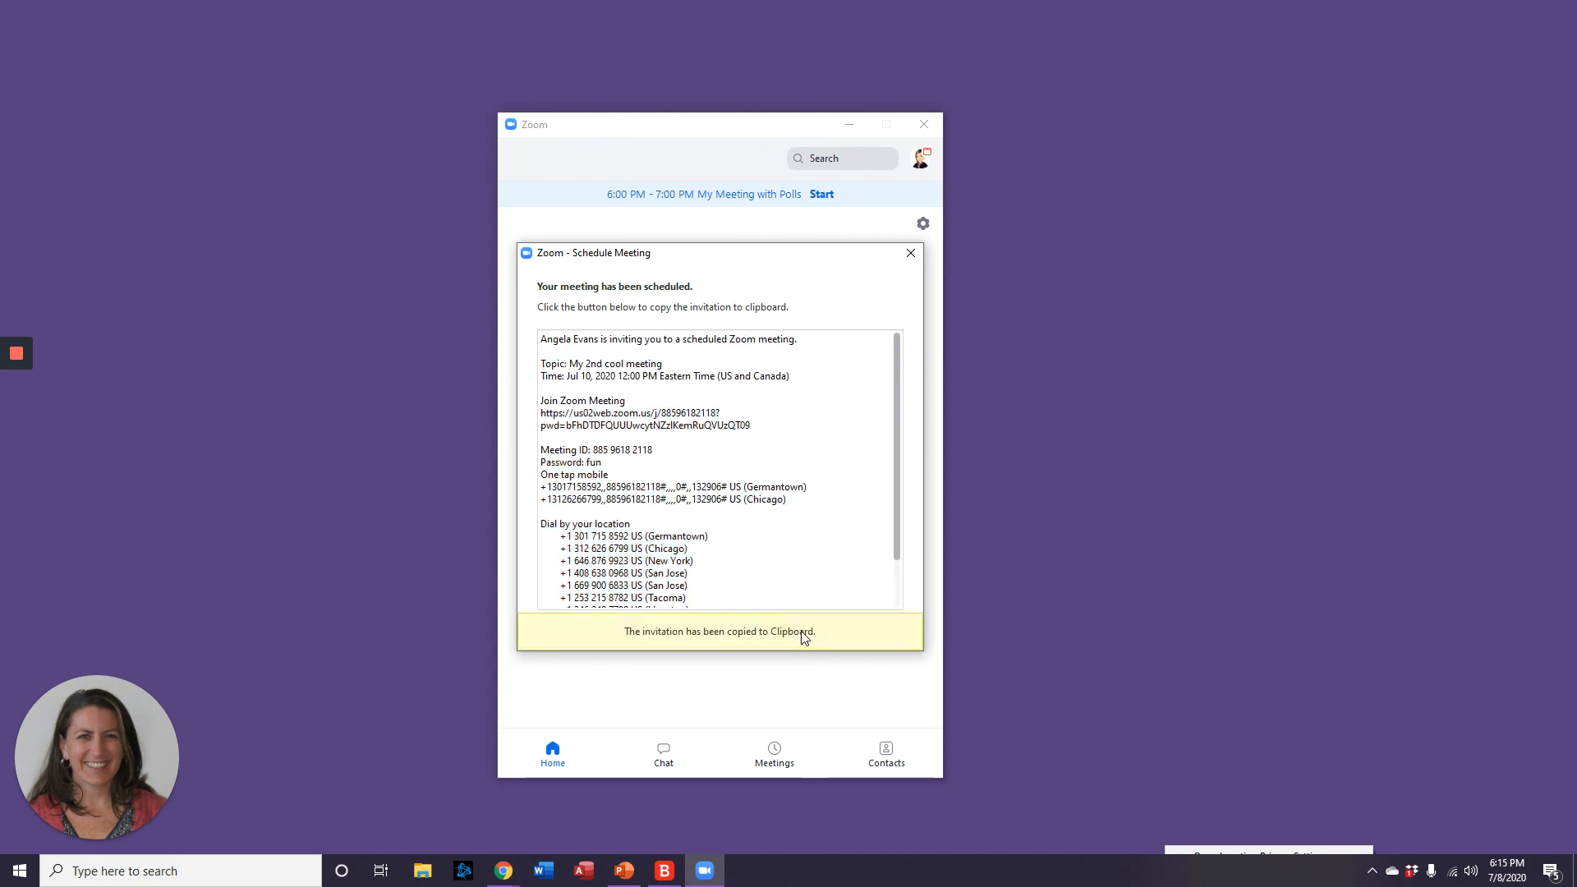
click(911, 253)
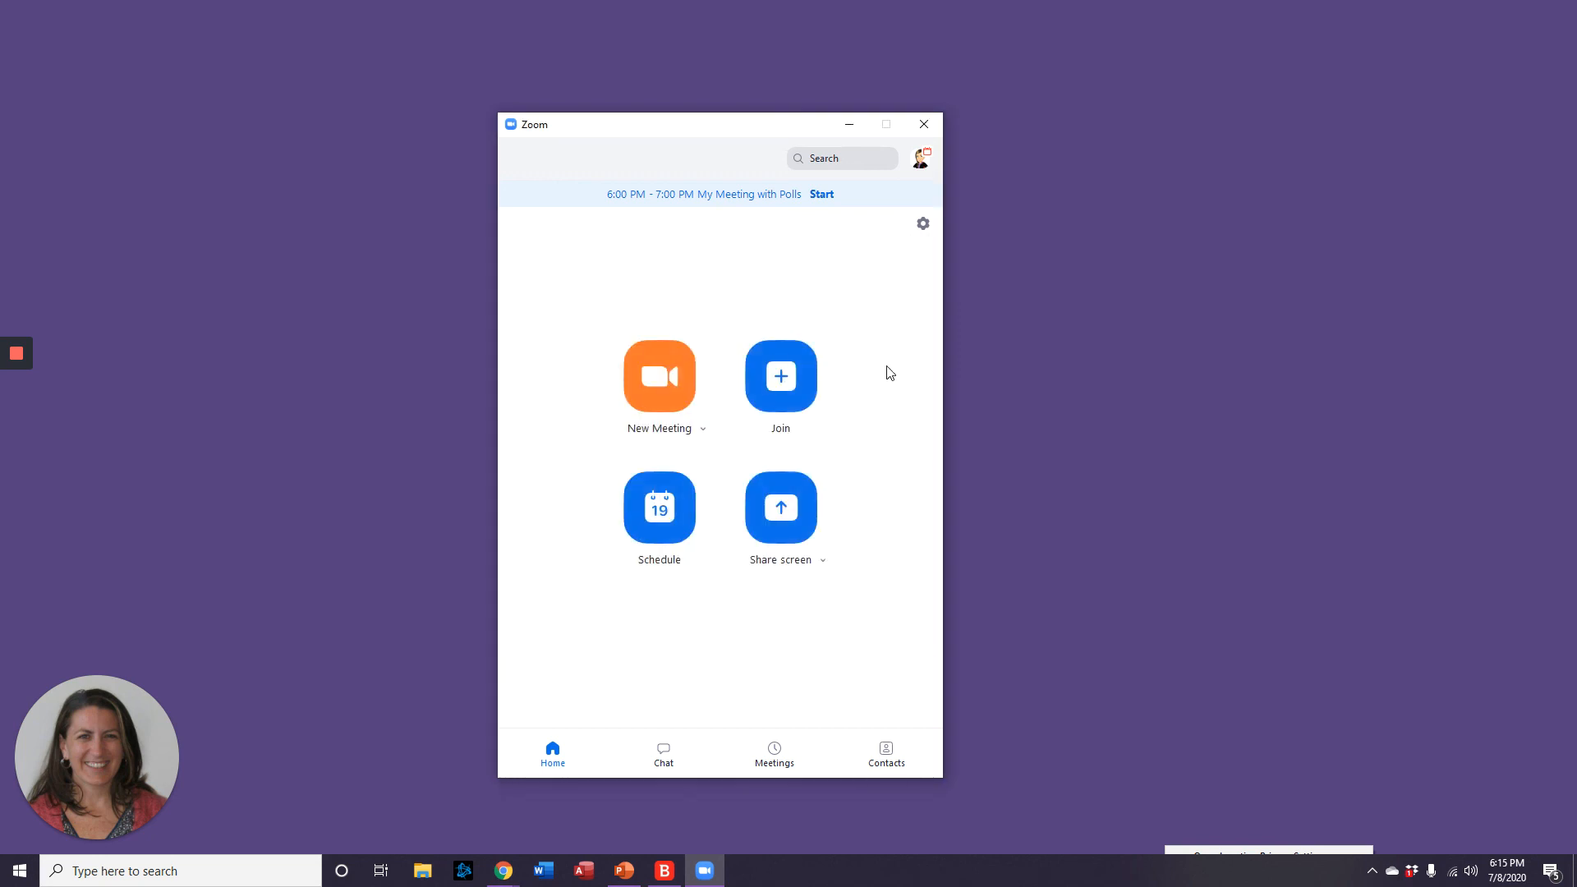
mouse_move(15, 374)
Show Meetings and locate 'My 2nd cool meeting' (Fri, Jul 10, 12:00–12:30 PM) and 'My Cool Meeting' (Thu, Jul 09).
click(775, 756)
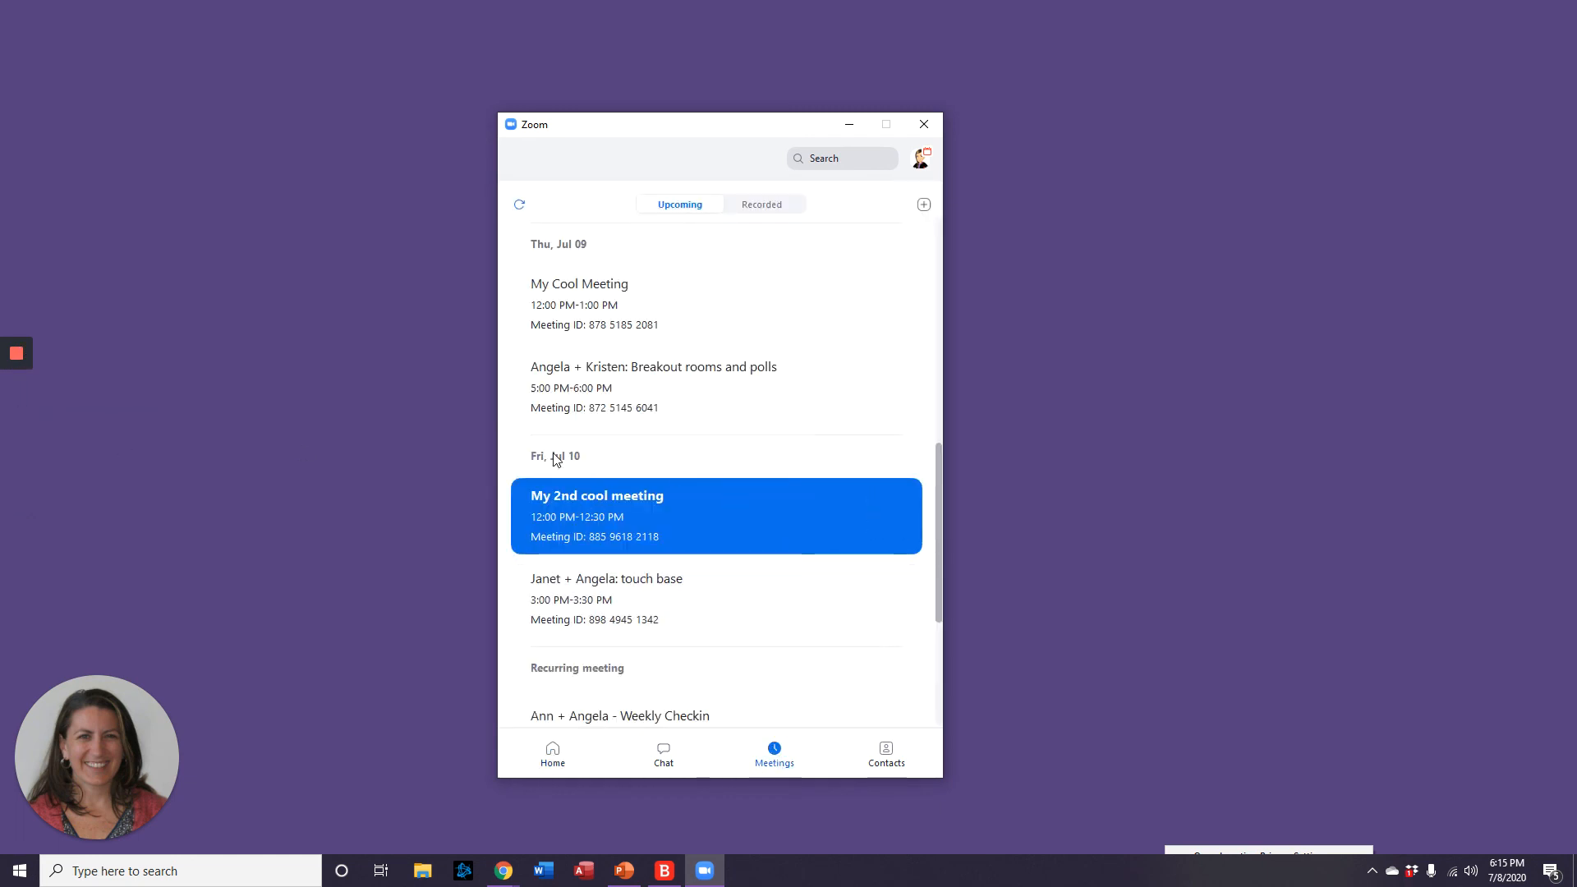
scroll(675, 548, up, 5)
scroll(675, 547, down, 2)
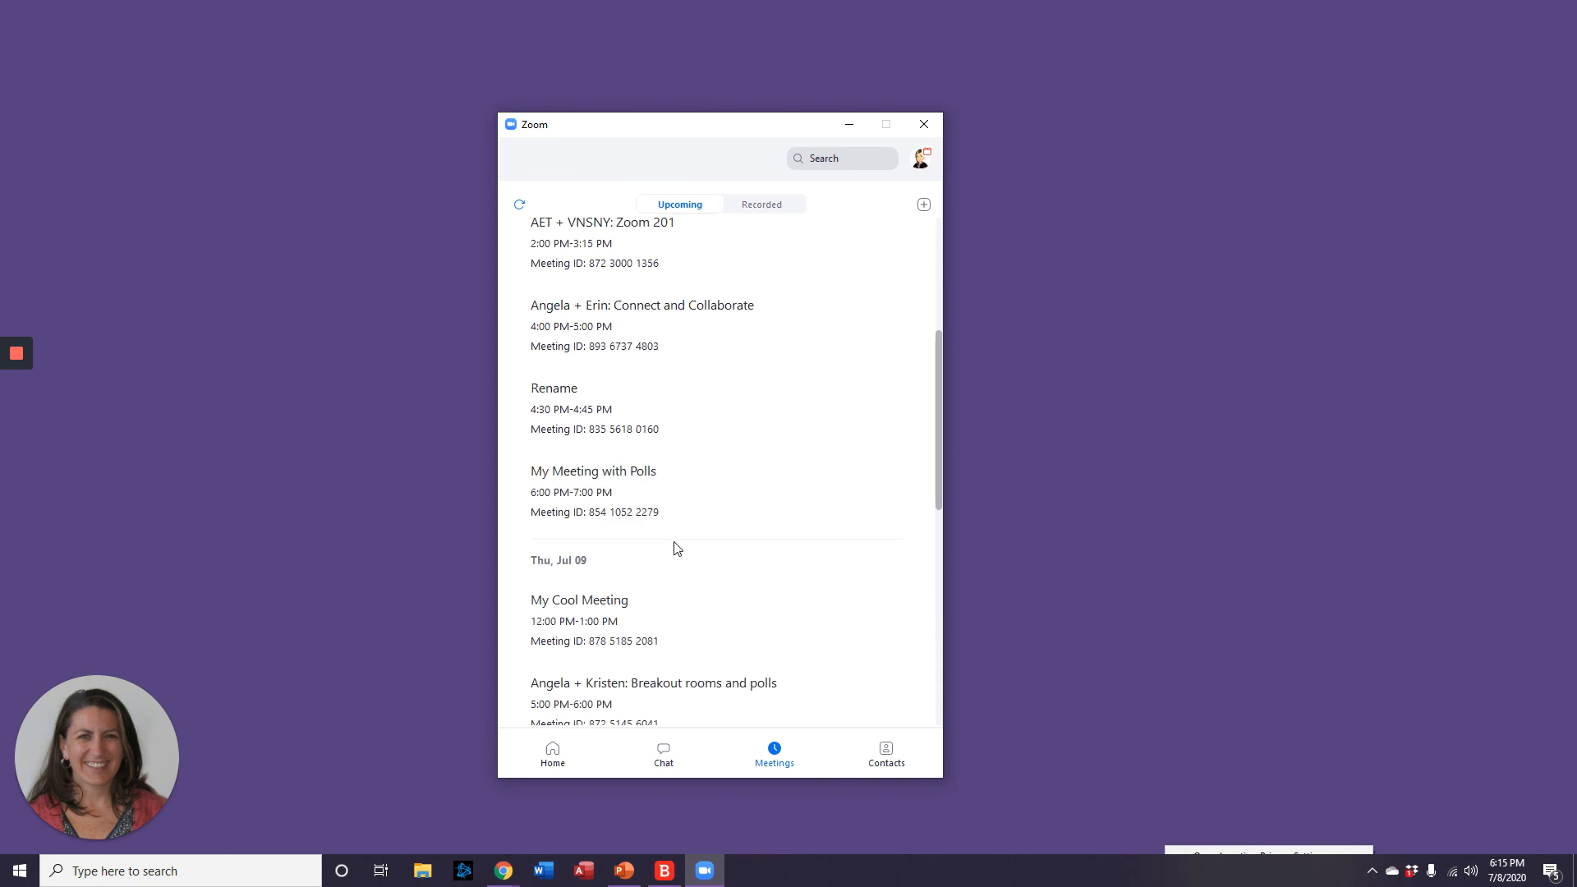
scroll(675, 547, down, 1)
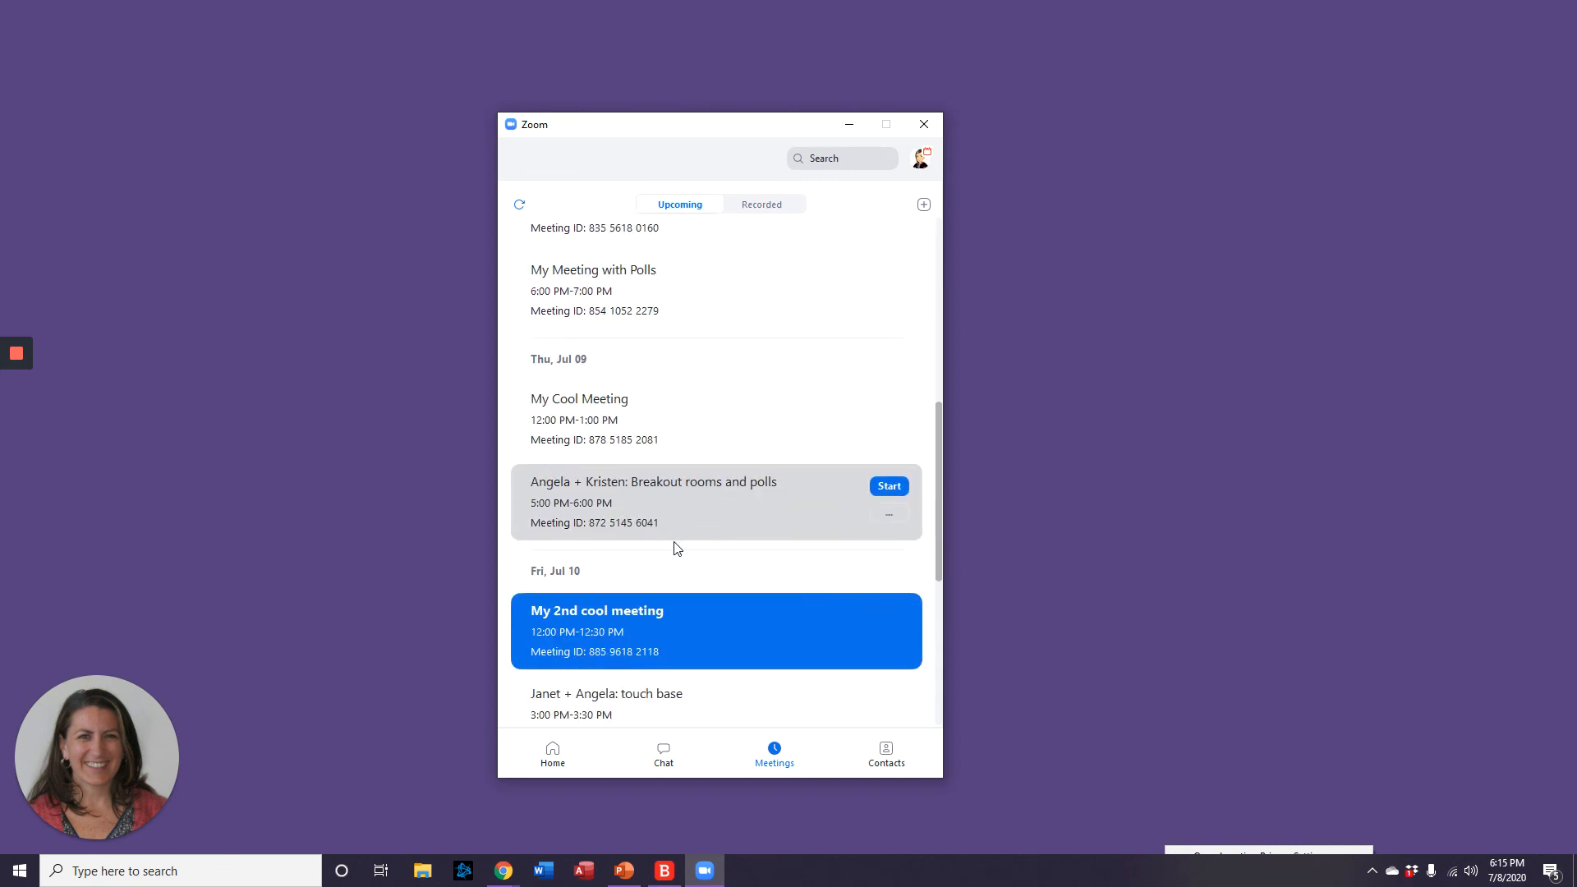
scroll(676, 547, down, 3)
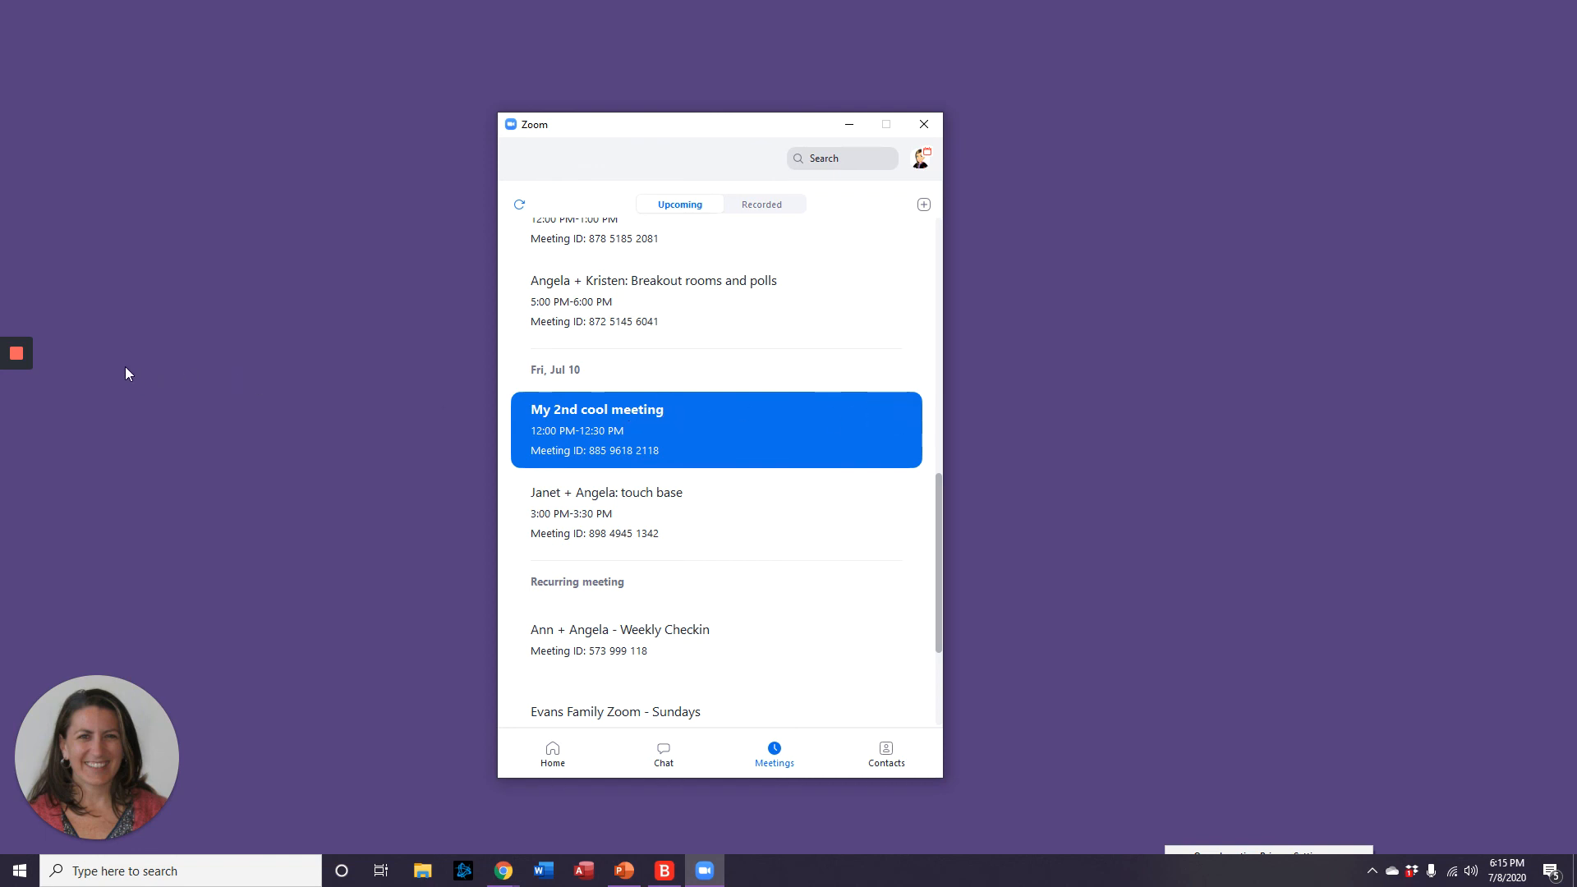
mouse_move(16, 353)
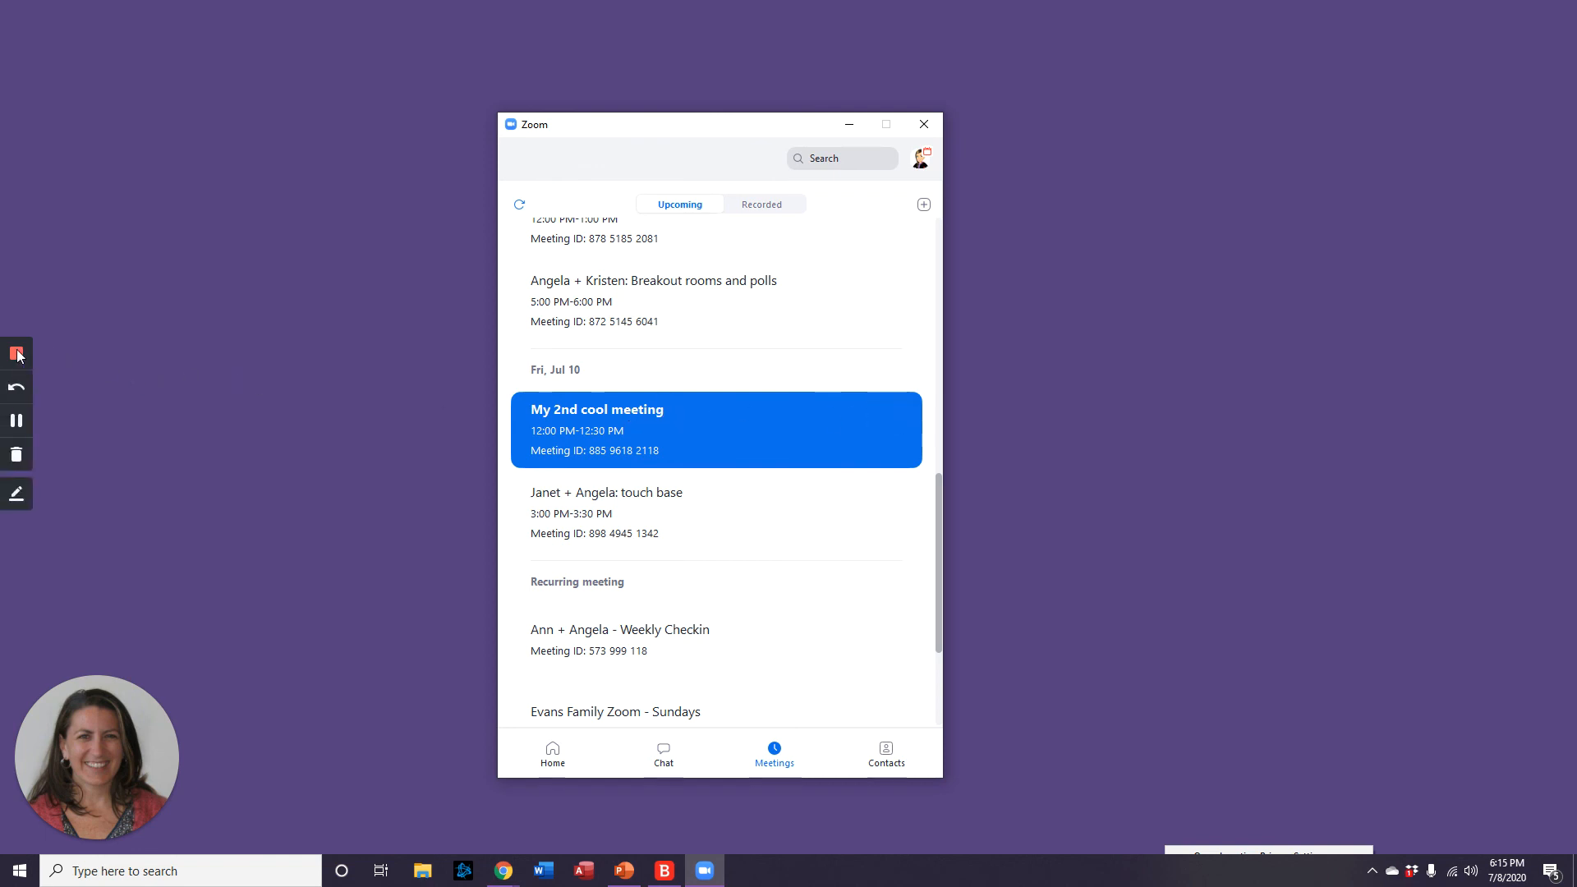